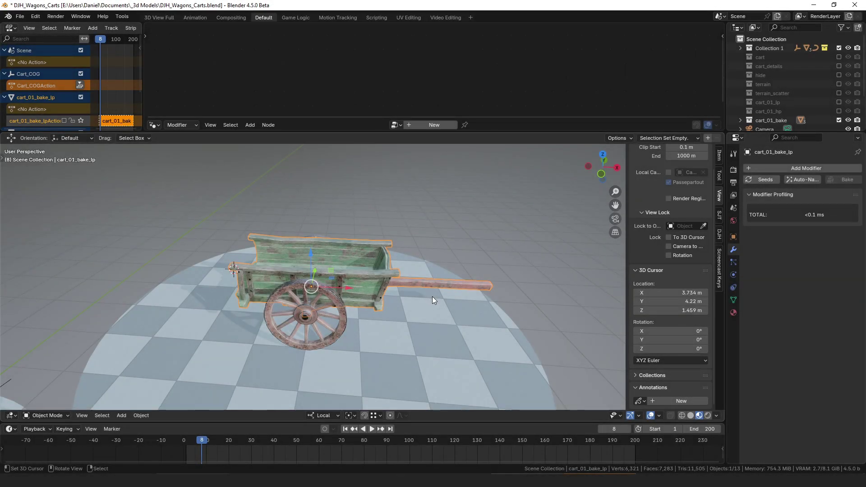
Move the cart body about 0.62 m along its local X axis
scroll(388, 288, up, 2)
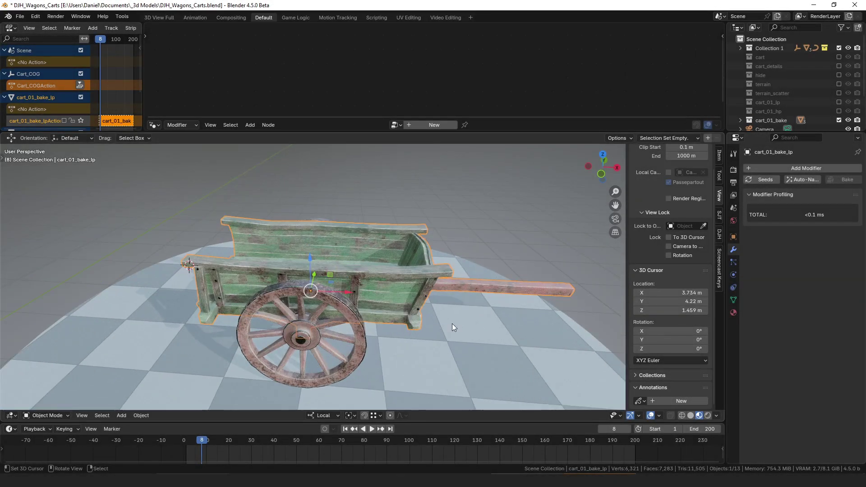
shift+middle_drag(452, 323, 415, 291)
middle_drag(426, 278, 405, 275)
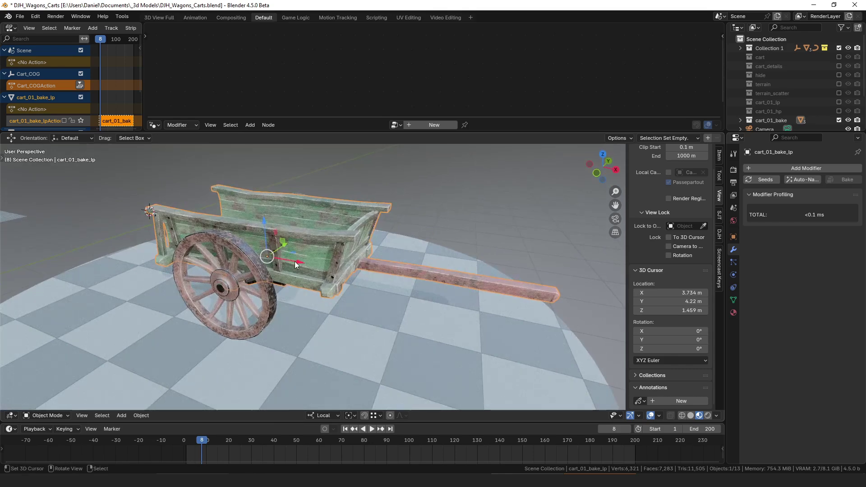
drag(297, 262, 374, 308)
Try rotating the cart body about its local Z axis, and move it about -0.14 m along its local X axis
key(r)
key(z)
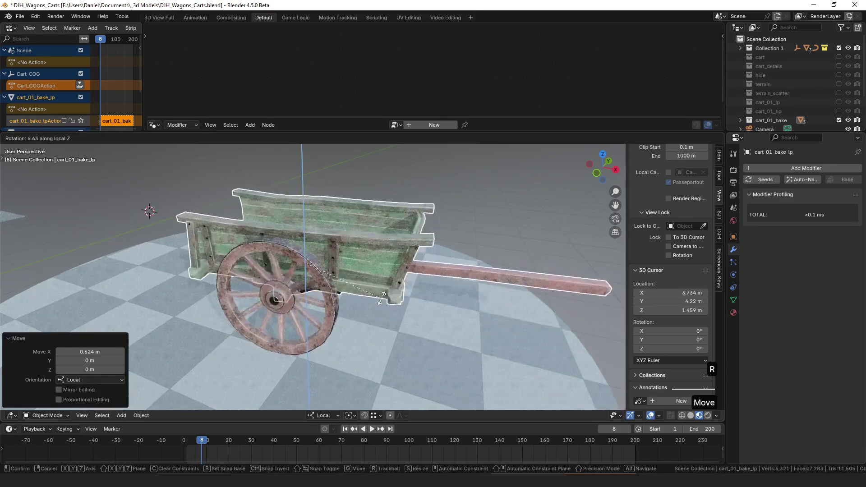
right_click(256, 278)
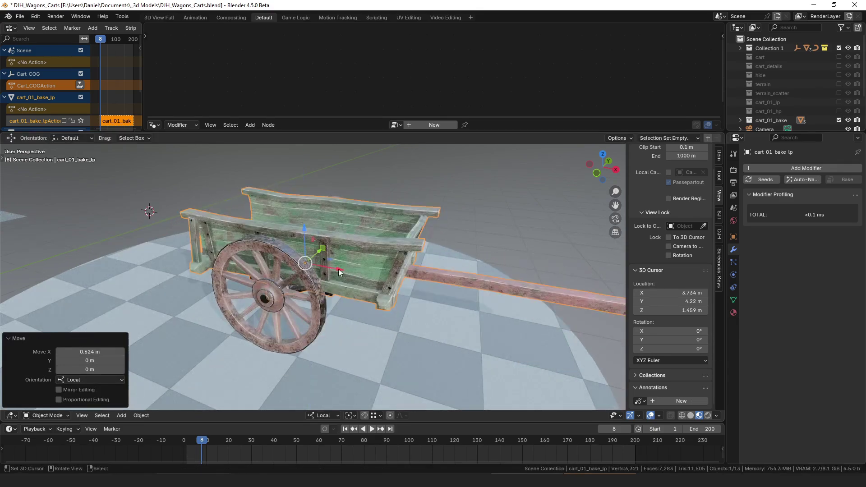
mouse_move(339, 270)
mouse_down()
mouse_move(363, 273)
mouse_move(301, 264)
mouse_move(330, 269)
mouse_up()
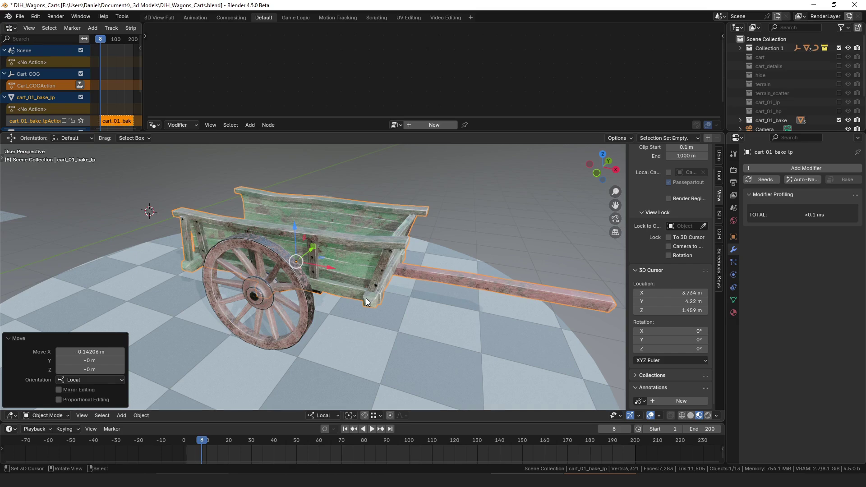
Play the cart animation and examine the cart and its rolling wheels from several sides and distances
key(alt+a)
middle_drag(442, 293, 413, 294)
scroll(412, 294, up, 4)
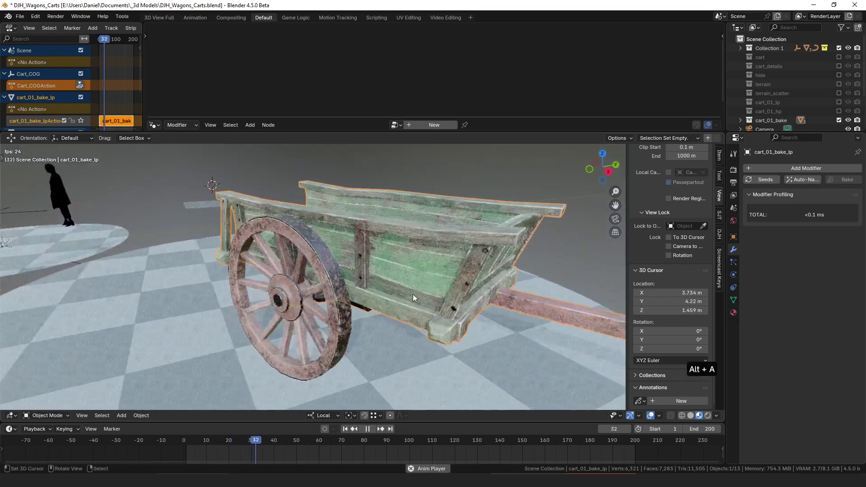
shift+middle_drag(461, 308, 492, 319)
scroll(492, 318, down, 5)
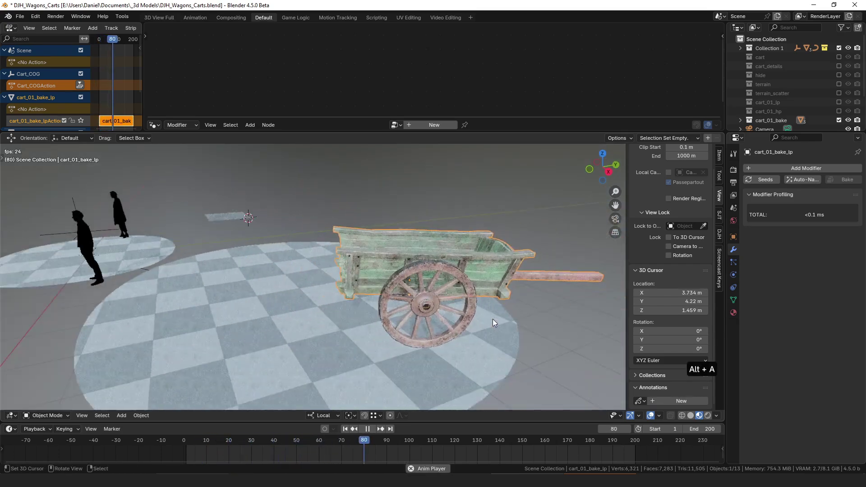
middle_drag(505, 320, 353, 289)
scroll(353, 288, down, 4)
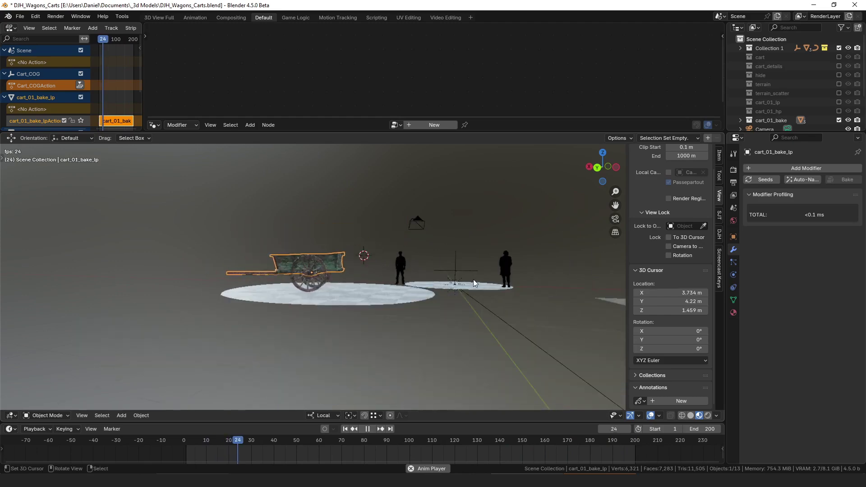
middle_drag(472, 279, 361, 301)
scroll(361, 301, up, 4)
key(alt+a)
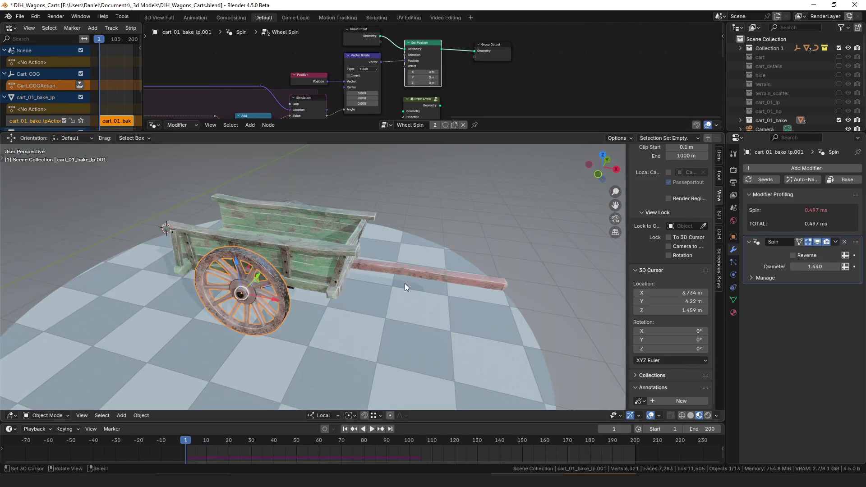
Play the animation briefly, stop it, and step back and forth around frame 28 to examine the wheel's spin
scroll(404, 283, up, 3)
key(alt+a)
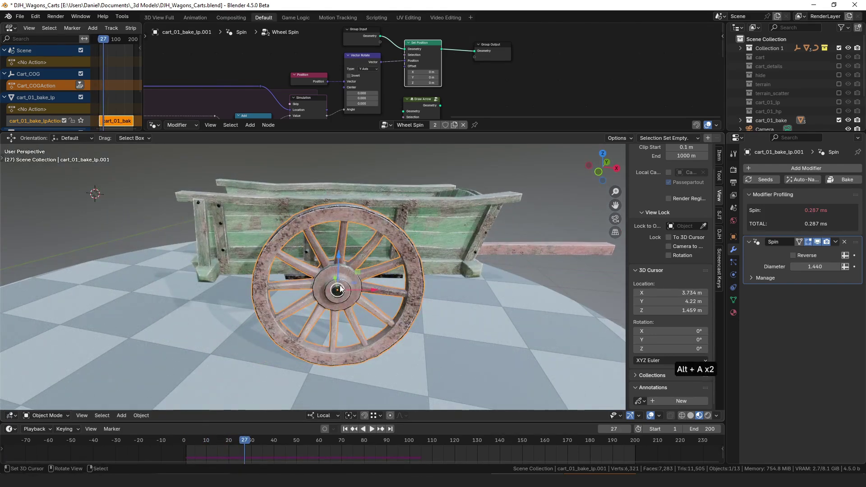
key(Right)
key(Right)
key(Right)
key(Right)
key(Left)
key(Left)
key(Left)
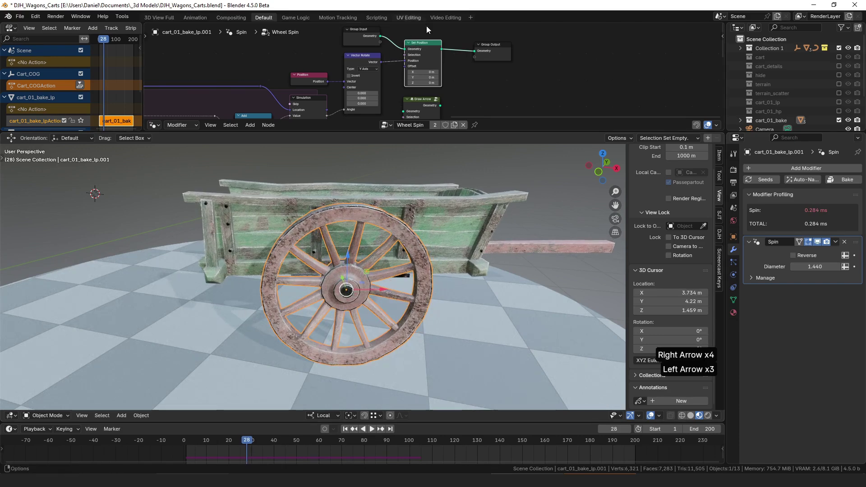
Examine the Set Position node of the Wheel Spin group, and play the animation on to frame 80
drag(430, 55, 426, 64)
scroll(427, 53, up, 9)
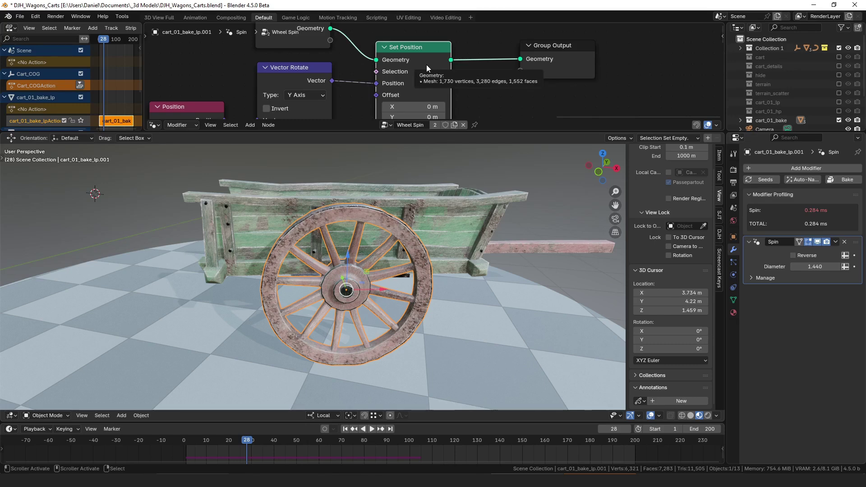
key(alt+a)
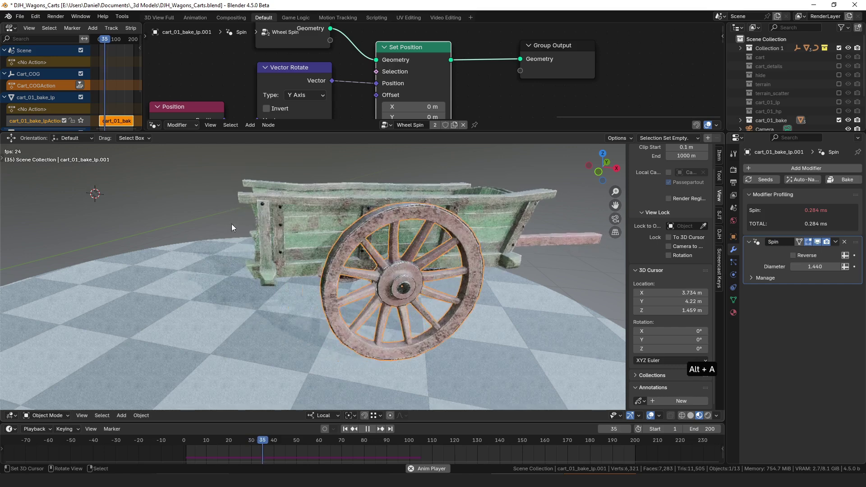
key(alt+a)
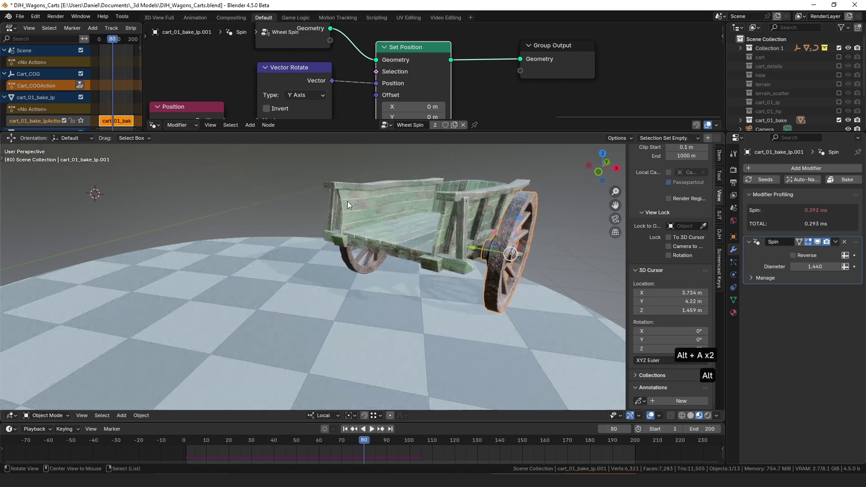
Look over the cart from several sides and return the animation to frame 1
scroll(108, 191, down, 3)
middle_drag(108, 191, 85, 191)
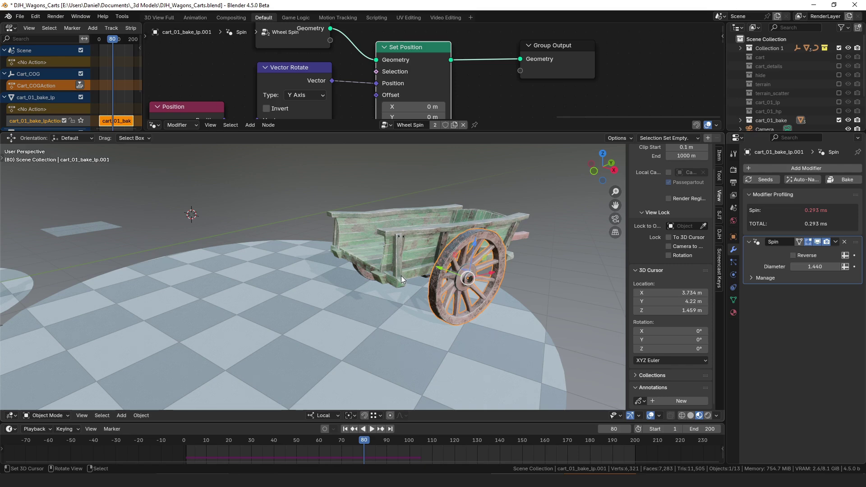
scroll(401, 275, down, 3)
middle_drag(402, 275, 423, 294)
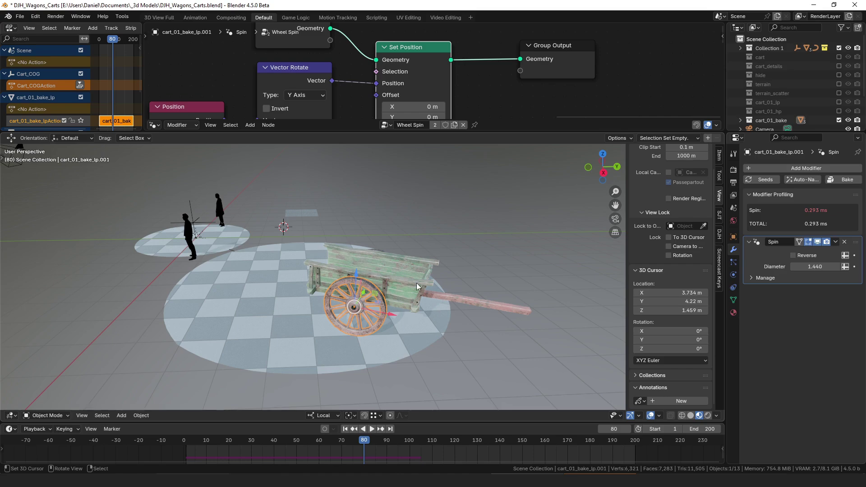
scroll(415, 282, up, 5)
middle_drag(415, 283, 394, 281)
scroll(429, 283, down, 2)
right_click(379, 277)
scroll(379, 277, down, 4)
scroll(394, 282, up, 2)
right_click(372, 312)
key(shift+Left)
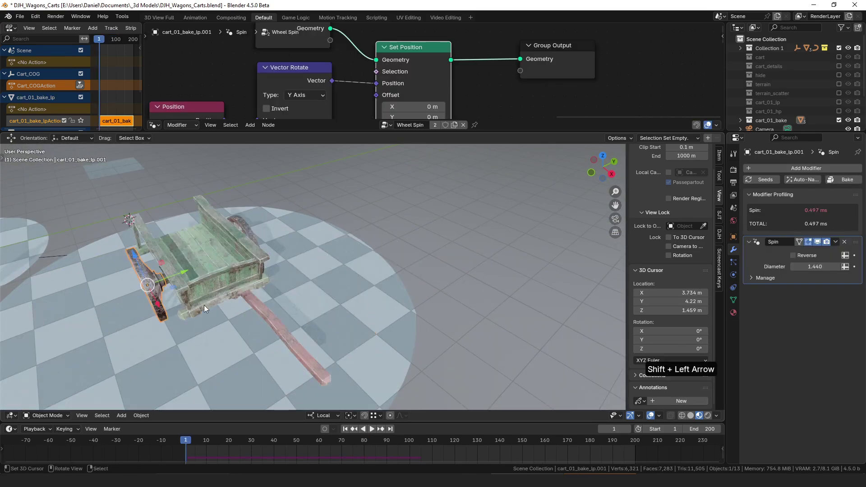
Enlarge the node editor showing the Wheel Spin node tree, and view the cart from the top in orthographic projection
middle_drag(204, 305, 252, 278)
shift+middle_drag(252, 278, 310, 256)
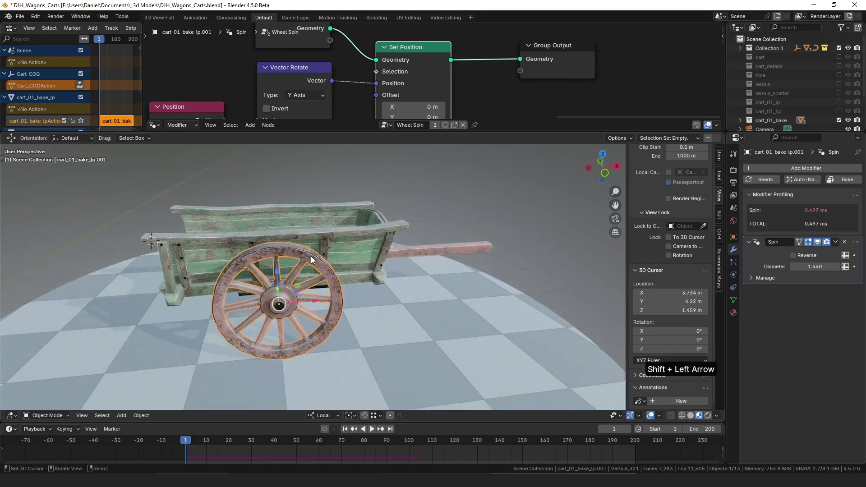
scroll(310, 256, down, 3)
scroll(311, 266, up, 6)
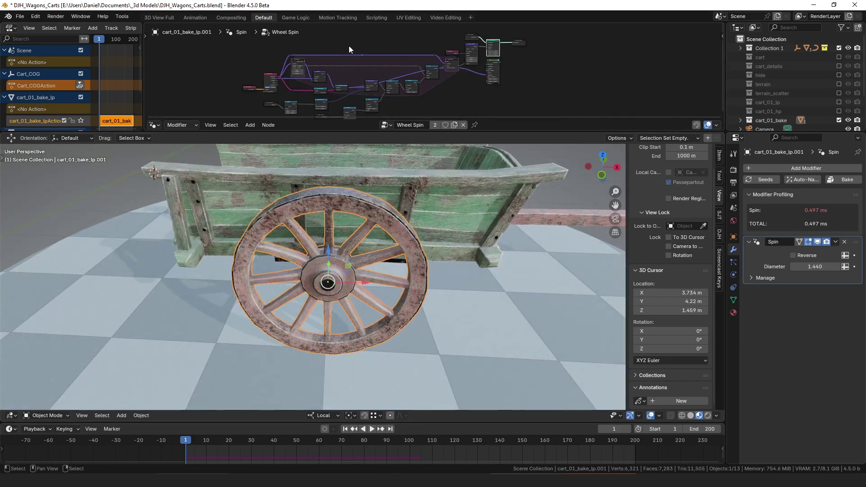
drag(416, 132, 417, 146)
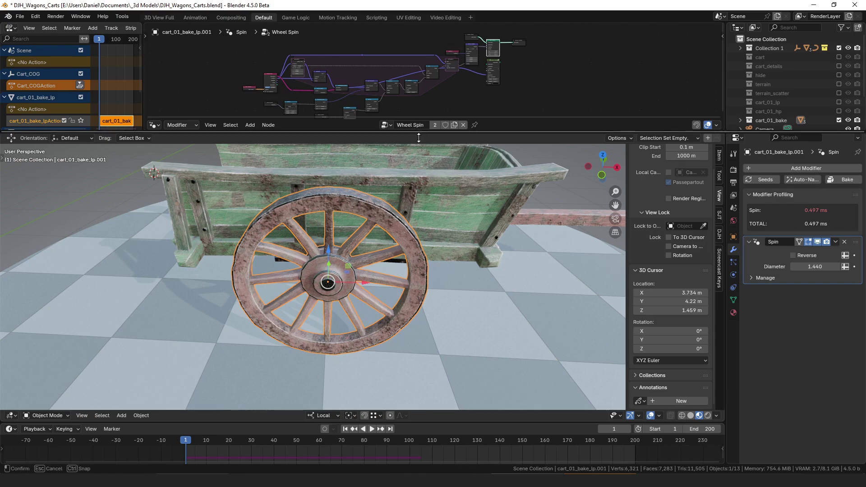
key(KP_7)
key(KP_5)
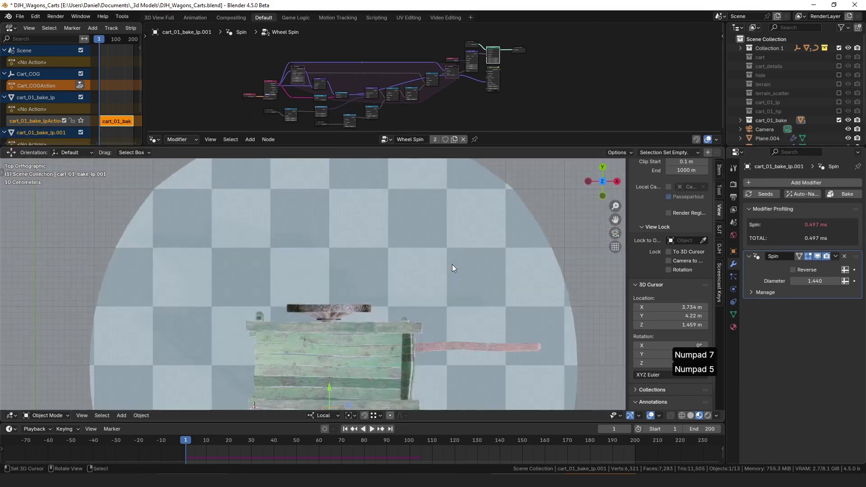
Try moving the cart body along its local X axis by about 0.78 m
scroll(388, 321, up, 2)
middle_drag(388, 321, 396, 272)
right_click(399, 243)
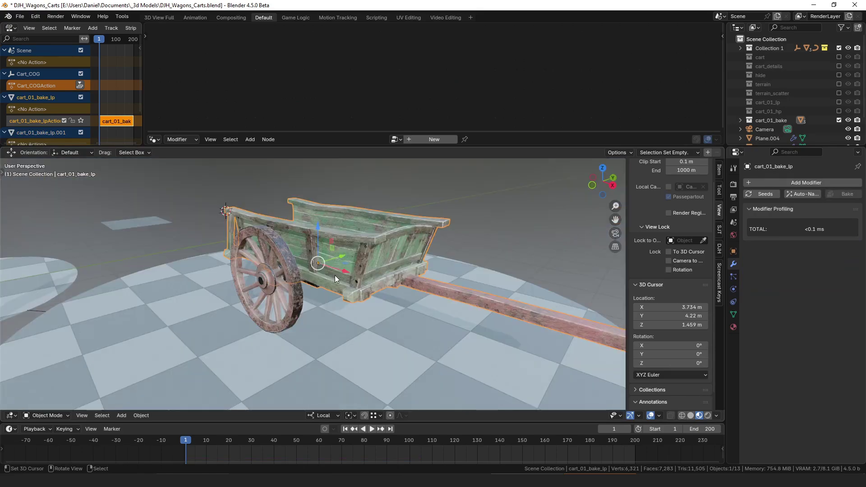
key(g)
key(x)
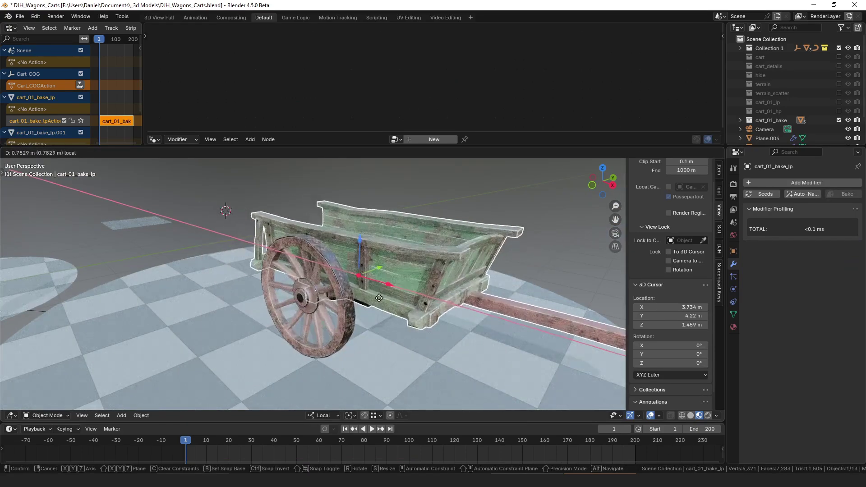
click(379, 298)
Select the near wheel of the cart and try spinning it about its local Y axis
click(283, 281)
middle_drag(283, 281, 361, 261)
shift+click(355, 263)
middle_drag(294, 259, 384, 247)
click(336, 288)
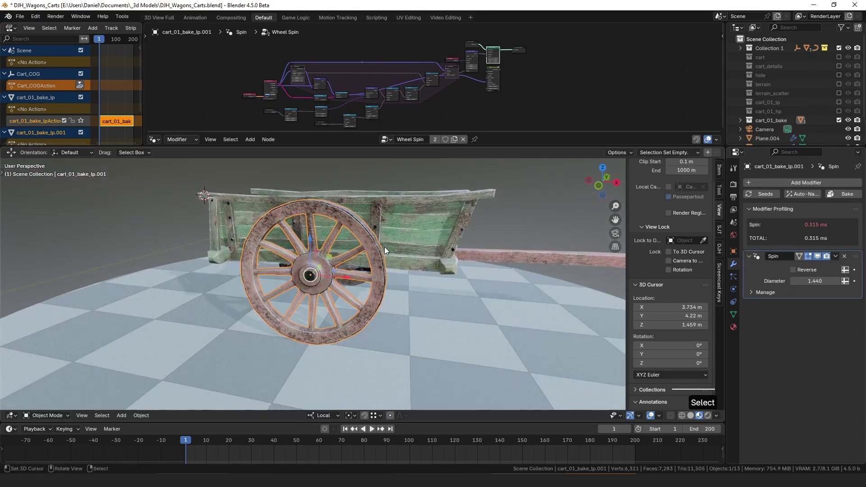
key(r)
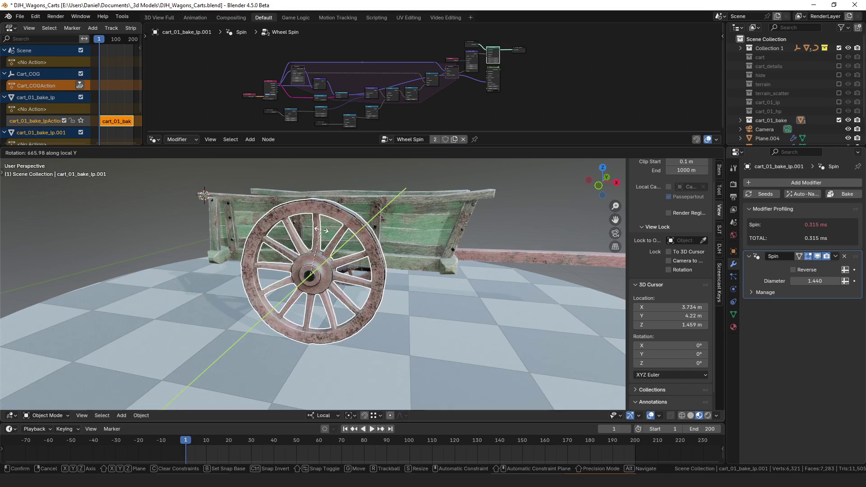
click(343, 246)
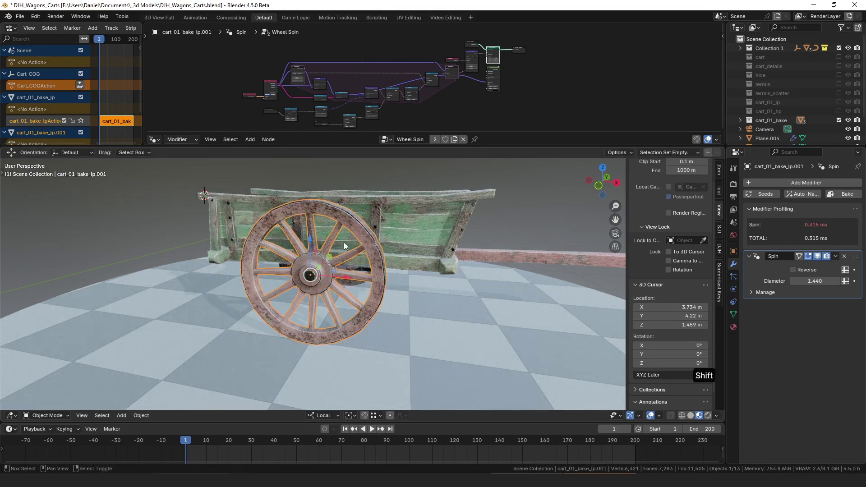
Frame the wheel in top orthographic view and circle its origin with a freehand annotation
shift+middle_drag(344, 242, 364, 261)
scroll(364, 261, up, 4)
key(KP_Decimal)
key(KP_7)
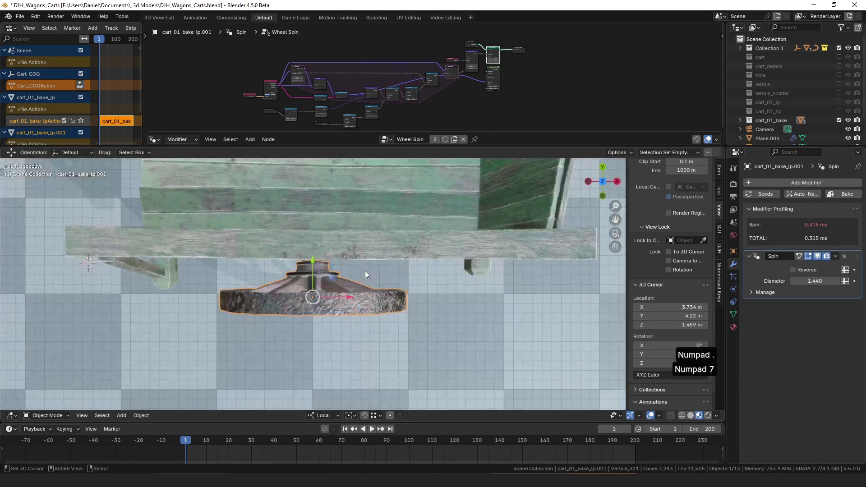
key(KP_5)
scroll(369, 291, up, 5)
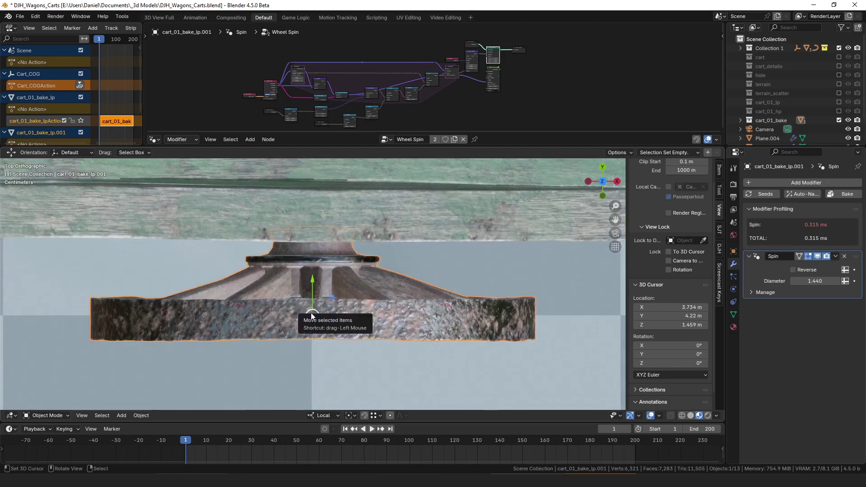
mouse_move(318, 347)
mouse_down()
mouse_move(287, 332)
mouse_move(340, 307)
mouse_up()
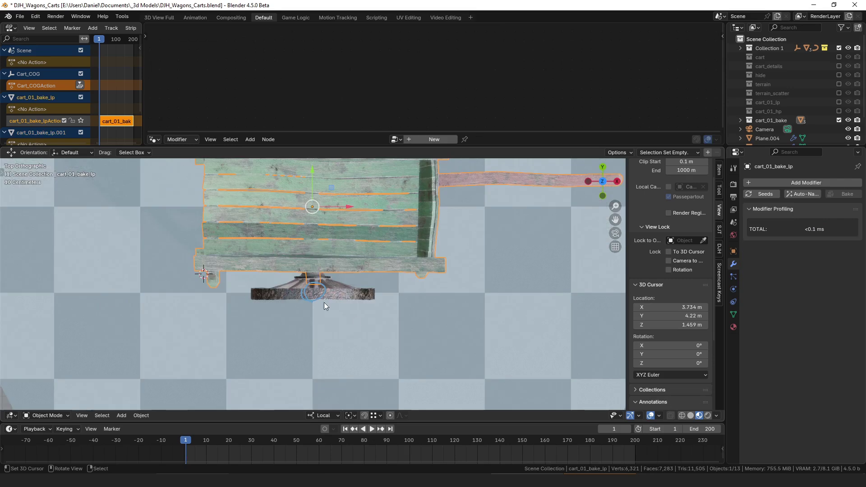
Annotate a line linking the wheel to the cart body's origin, and try rotating the cart body in top view
key(d)
drag(317, 271, 305, 258)
key(r)
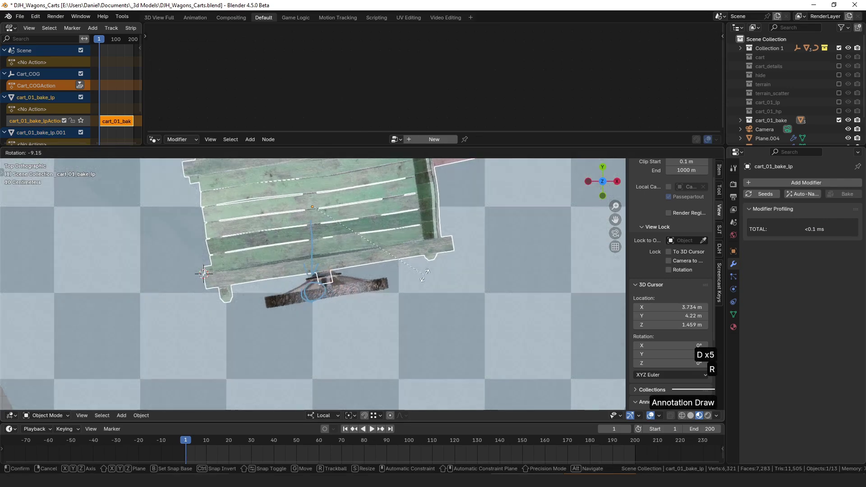
right_click(403, 305)
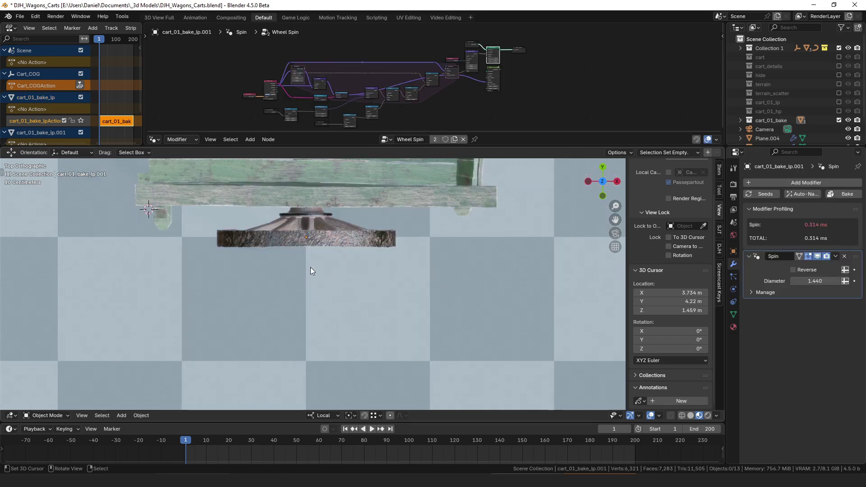
Sketch an annotation below the wheel: a small circle with an arrow leading down to a box
shift+middle_drag(329, 281, 312, 283)
key(d)
drag(305, 290, 310, 287)
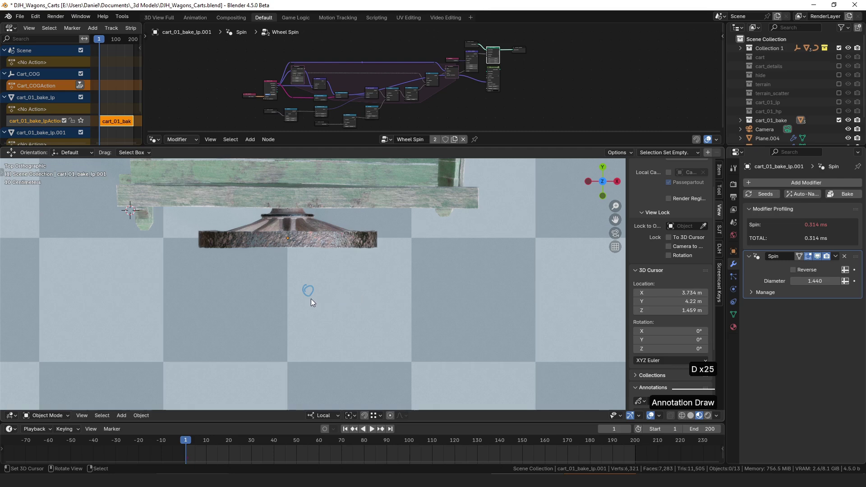
click(292, 242)
key(d)
mouse_move(311, 291)
mouse_down()
mouse_move(329, 328)
mouse_move(319, 325)
mouse_up()
mouse_move(313, 329)
mouse_down()
mouse_move(356, 329)
mouse_move(308, 336)
mouse_move(310, 328)
mouse_up()
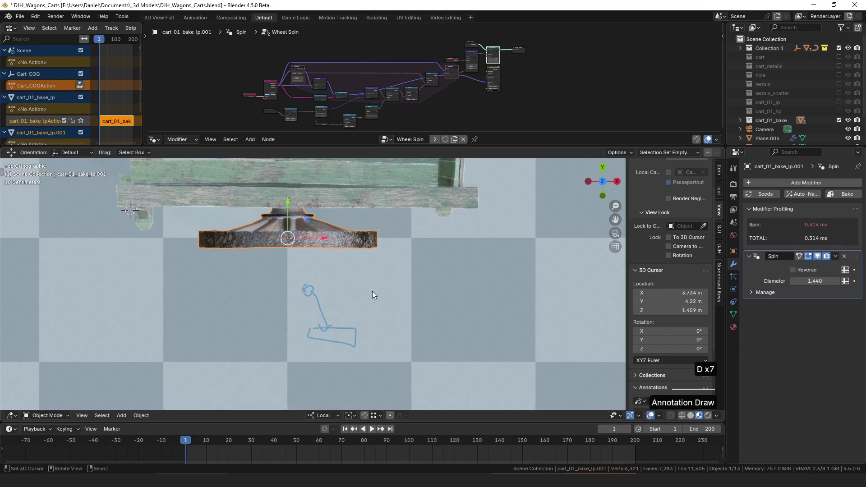
Add a second annotated circle beside the first with an arrow at it, and arrows from the box upward and towards the second circle
mouse_move(358, 293)
mouse_down()
mouse_move(344, 275)
mouse_move(354, 272)
mouse_up()
key(d)
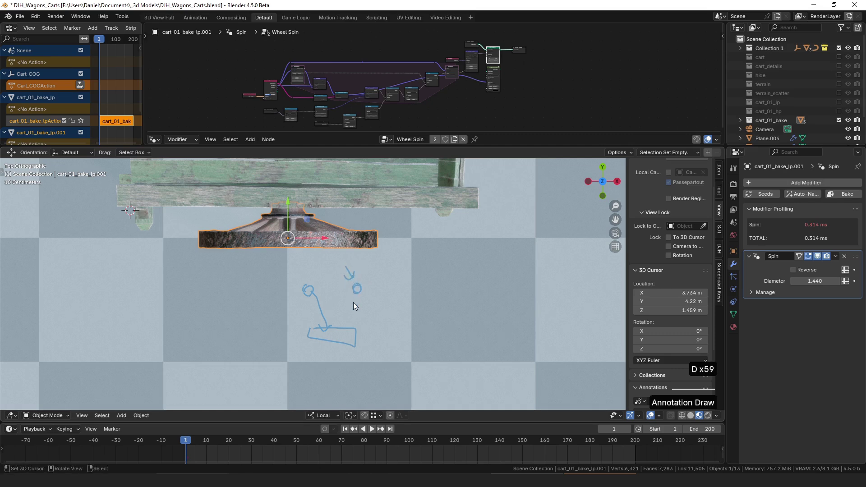
mouse_move(322, 331)
mouse_down()
mouse_move(327, 285)
mouse_move(320, 297)
mouse_up()
mouse_move(312, 288)
mouse_down()
mouse_move(343, 284)
mouse_move(343, 293)
mouse_up()
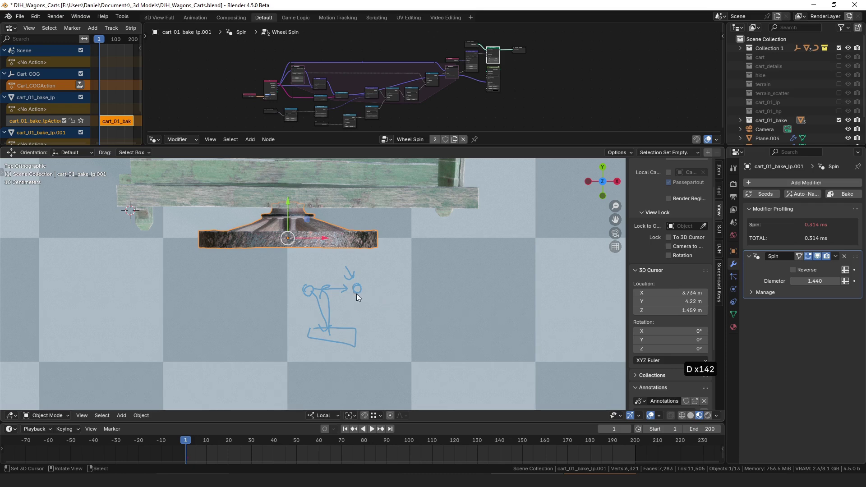
Annotate a line from the second circle down to the box, and sketch further strokes towards the area beside that circle
mouse_move(356, 294)
mouse_down()
mouse_move(338, 316)
mouse_move(327, 315)
mouse_up()
key(d)
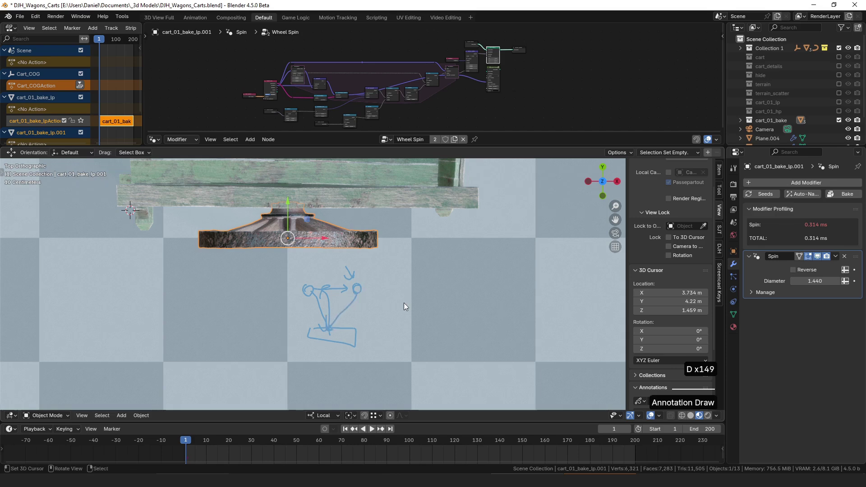
key(d)
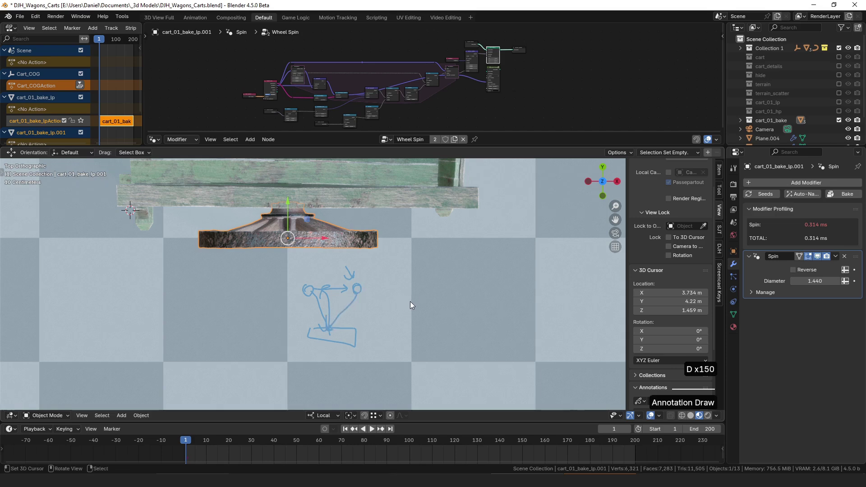
drag(402, 289, 394, 295)
key(d)
mouse_move(342, 328)
mouse_down()
mouse_move(365, 297)
mouse_move(395, 292)
mouse_move(390, 298)
mouse_up()
key(d)
Annotate a short diagonal arrow beneath the long horizontal arrow below the wheel, and remove the annotation layer
scroll(405, 307, down, 2)
scroll(664, 293, down, 5)
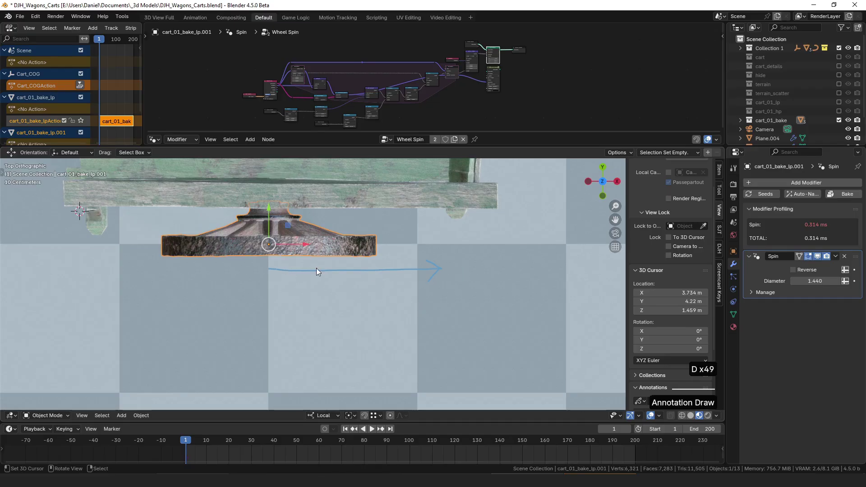
mouse_move(270, 277)
mouse_down()
mouse_move(307, 301)
mouse_move(294, 301)
mouse_up()
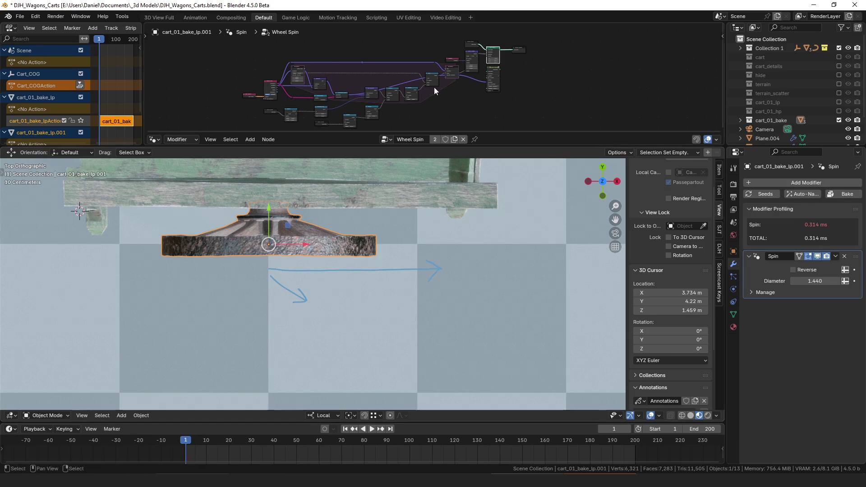
scroll(676, 316, down, 5)
click(704, 338)
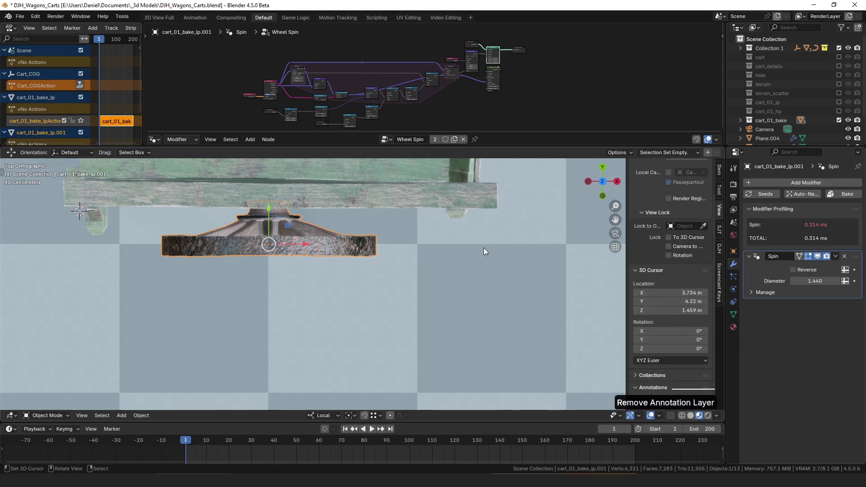
Enlarge the node editor area and bring the Add node and the simulation output into close view
drag(408, 145, 361, 282)
scroll(337, 211, up, 8)
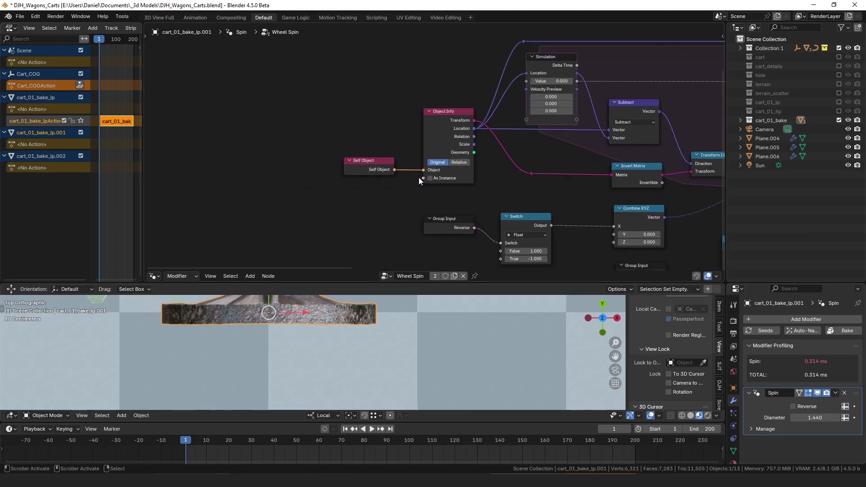
scroll(406, 101, down, 8)
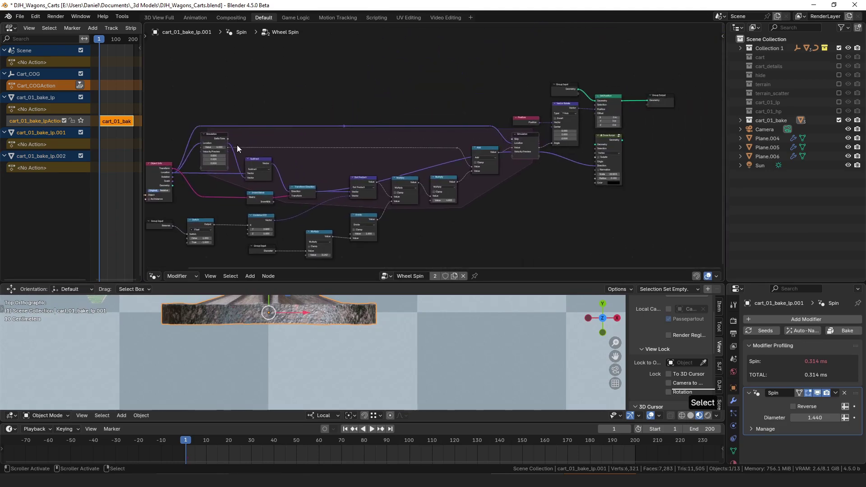
click(529, 137)
scroll(529, 148, up, 2)
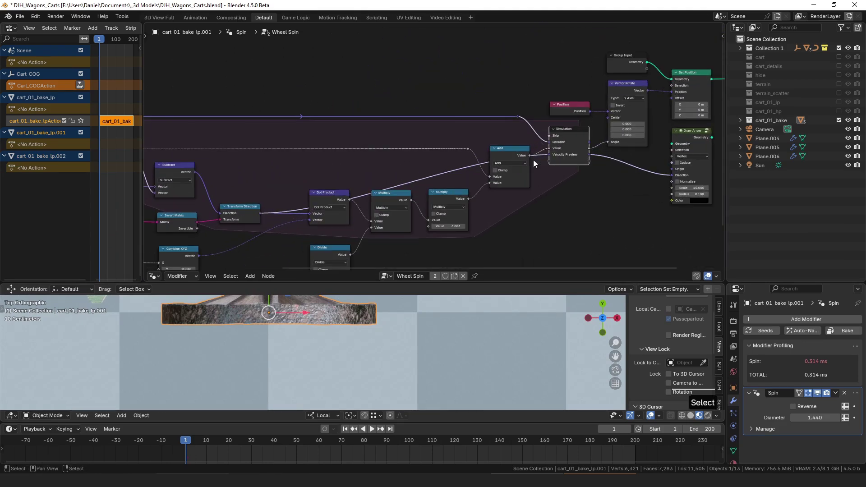
scroll(564, 186, up, 2)
drag(426, 161, 427, 150)
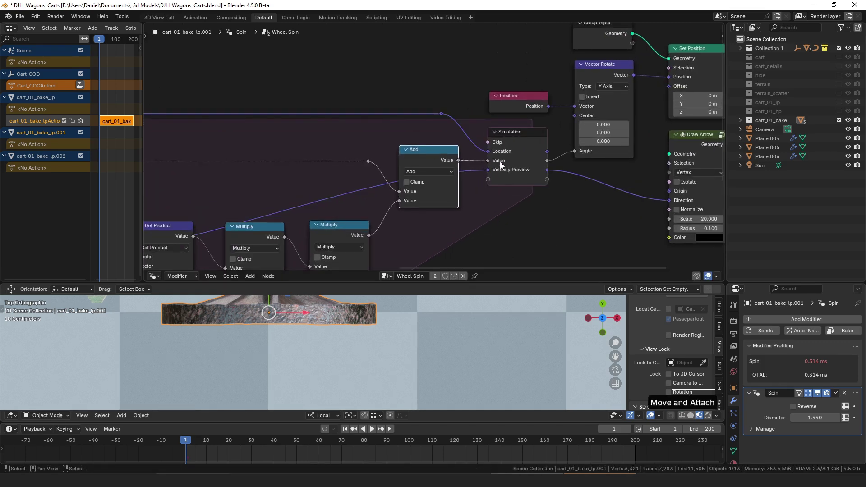
Rename the simulation zone's Value item to Rotation on the simulation output node
click(500, 162)
double_click(509, 161)
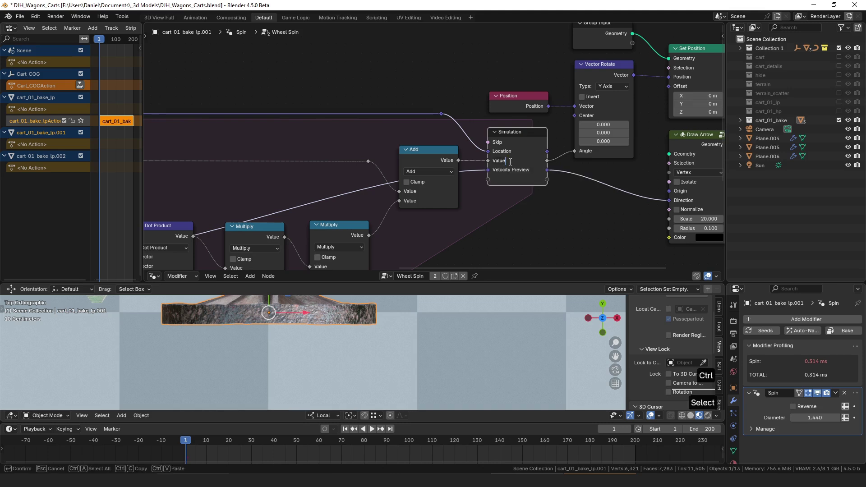
key(shift)
text(Rotation)
key(Return)
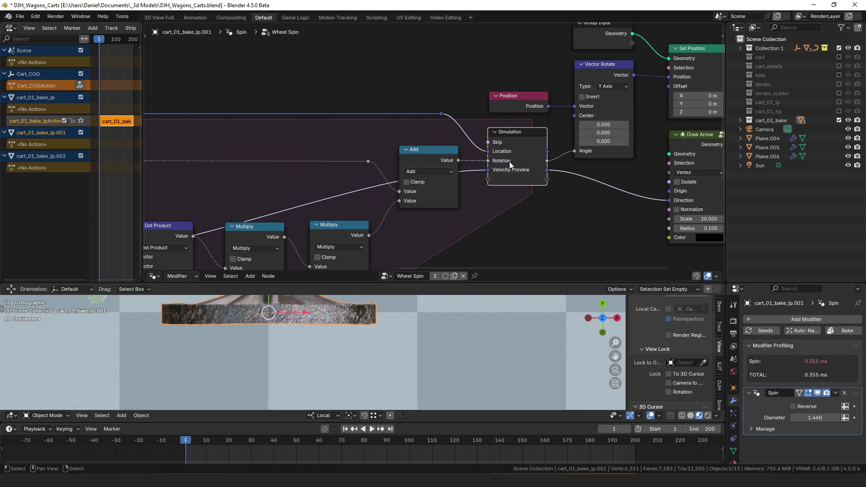
click(518, 231)
Trace the Rotation value from the simulation input through the reroute and Add node to the simulation output
scroll(425, 189, down, 3)
middle_drag(346, 180, 609, 174)
drag(345, 158, 594, 160)
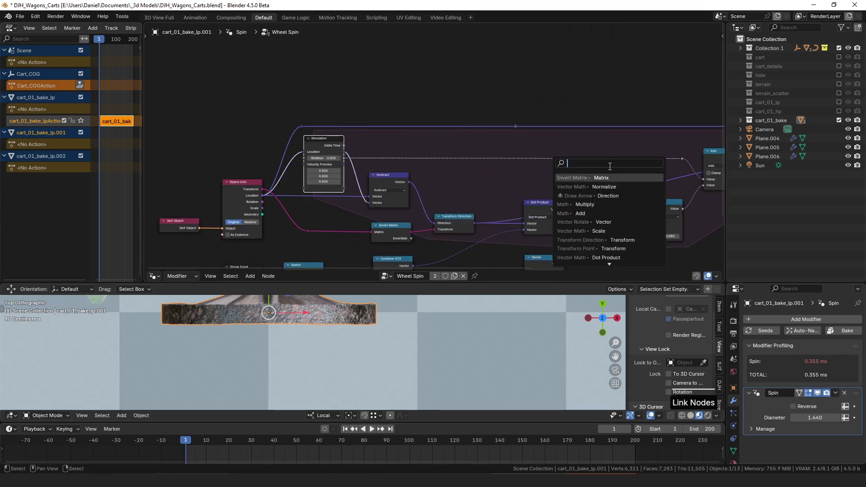
middle_drag(394, 160, 274, 161)
click(651, 166)
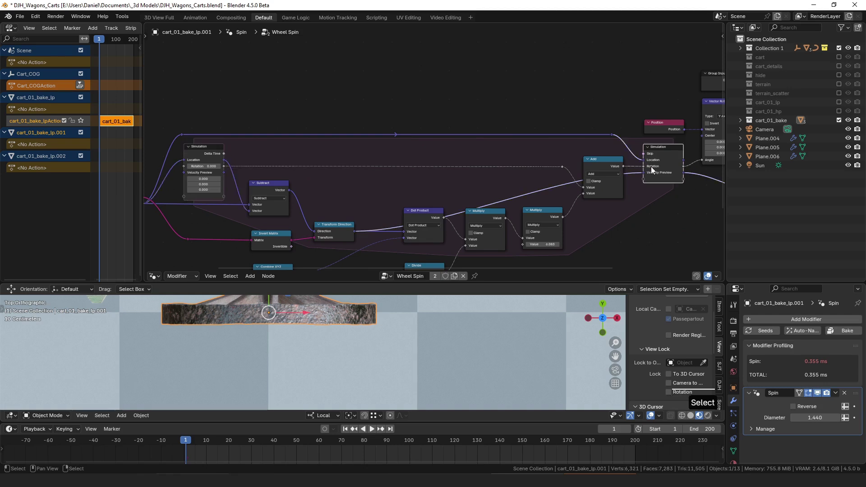
drag(563, 166, 646, 169)
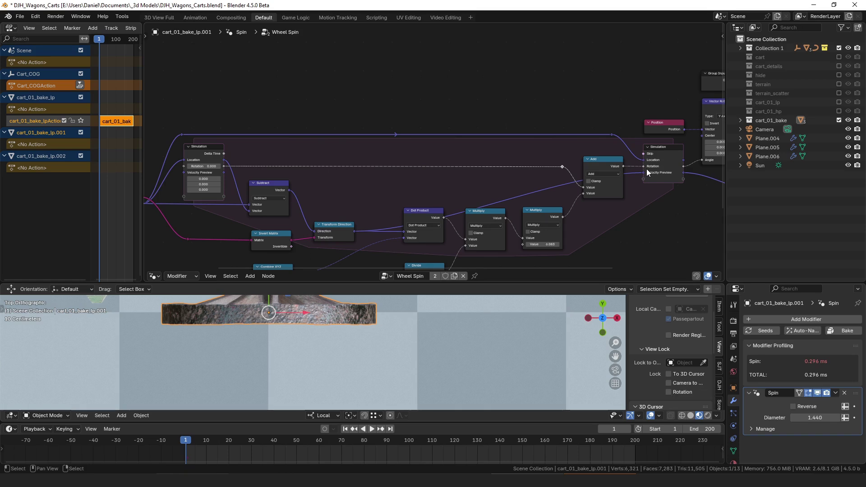
middle_drag(645, 169, 538, 169)
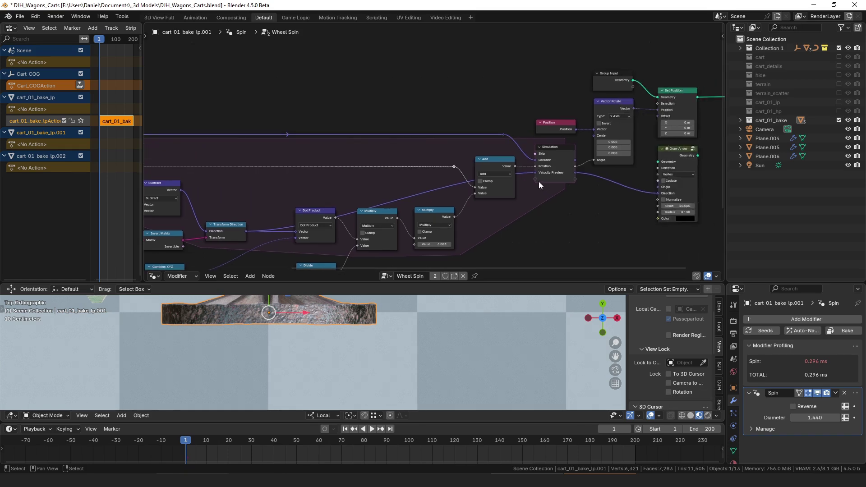
scroll(555, 188, up, 3)
middle_drag(549, 192, 567, 152)
click(554, 182)
scroll(519, 182, down, 5)
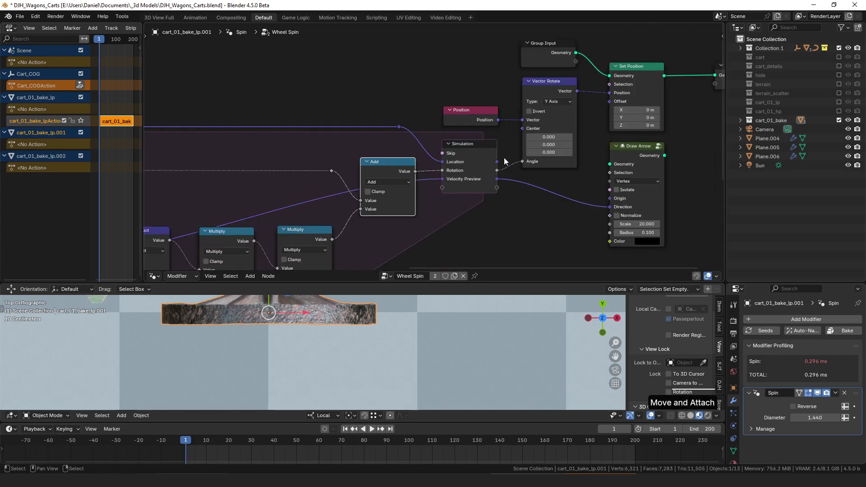
Move the Position node above the simulation output, and nudge the Vector Rotate, Set Position and Group Output nodes slightly
click(556, 86)
drag(556, 85, 560, 86)
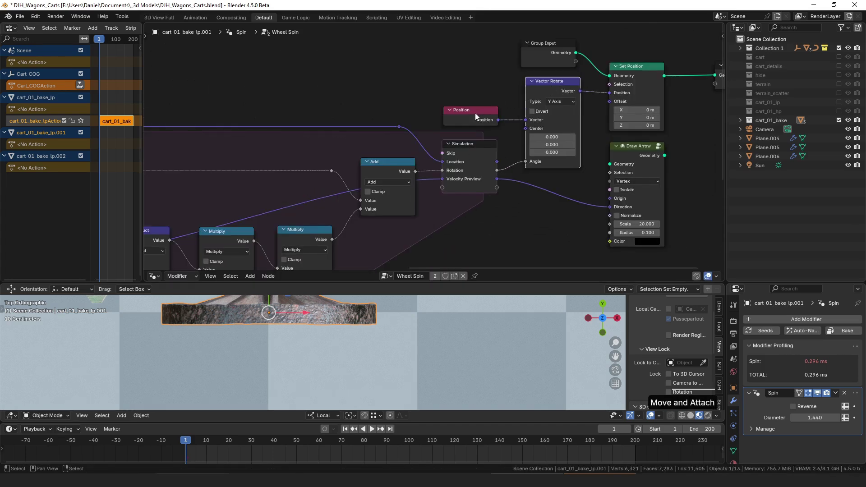
drag(475, 117, 471, 89)
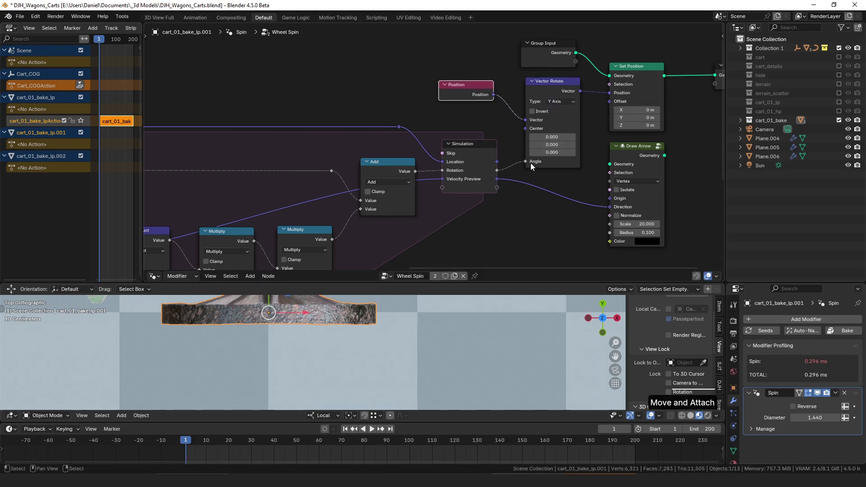
middle_drag(531, 163, 436, 171)
drag(545, 82, 546, 79)
drag(658, 85, 643, 84)
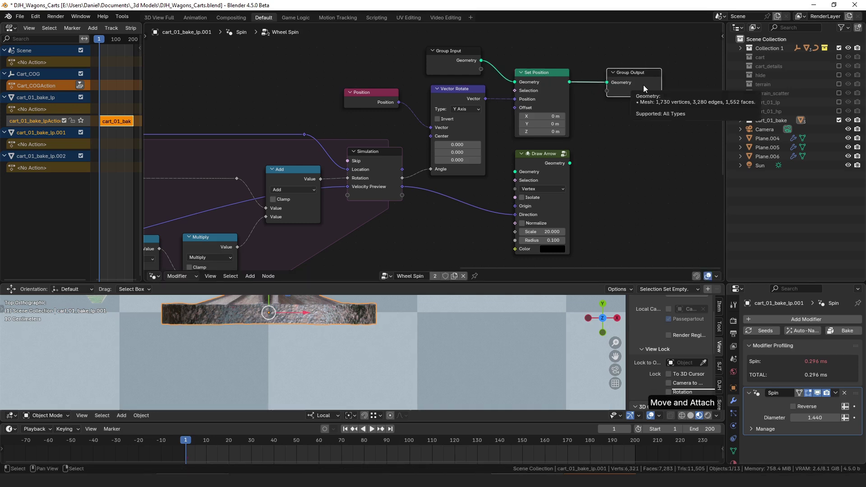
scroll(542, 155, down, 3)
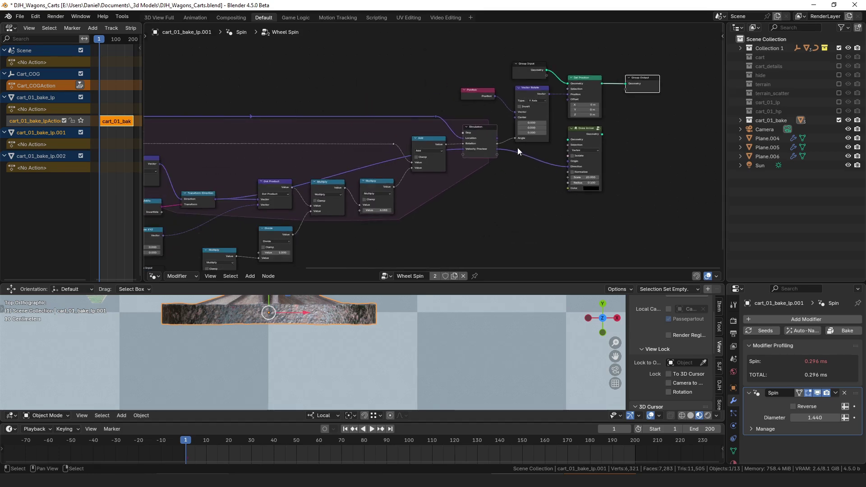
Detach the last Multiply node's link from the Add node and reconnect it to the Add node's second Value input
scroll(437, 146, up, 3)
drag(375, 206, 387, 189)
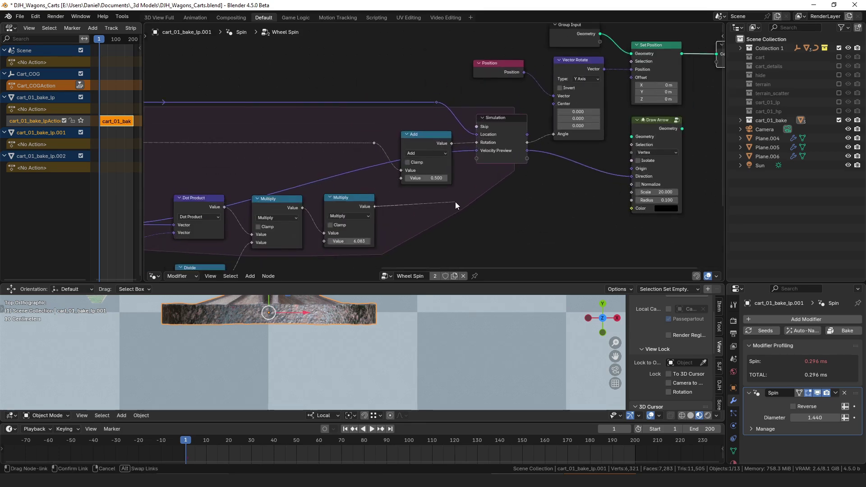
drag(455, 201, 453, 202)
click(386, 207)
middle_drag(386, 208, 420, 199)
drag(410, 197, 432, 172)
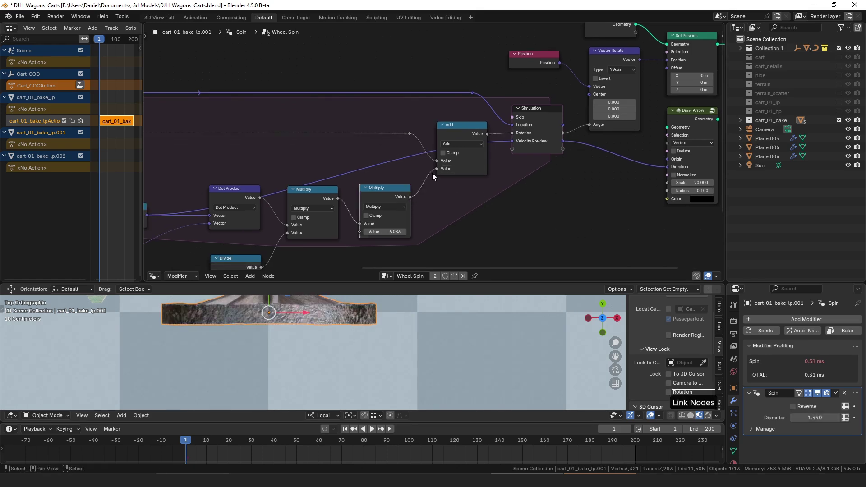
click(400, 191)
Bring the wheel fully into view below the node tree, and nudge the Object Info and Self Object nodes
scroll(419, 186, down, 4)
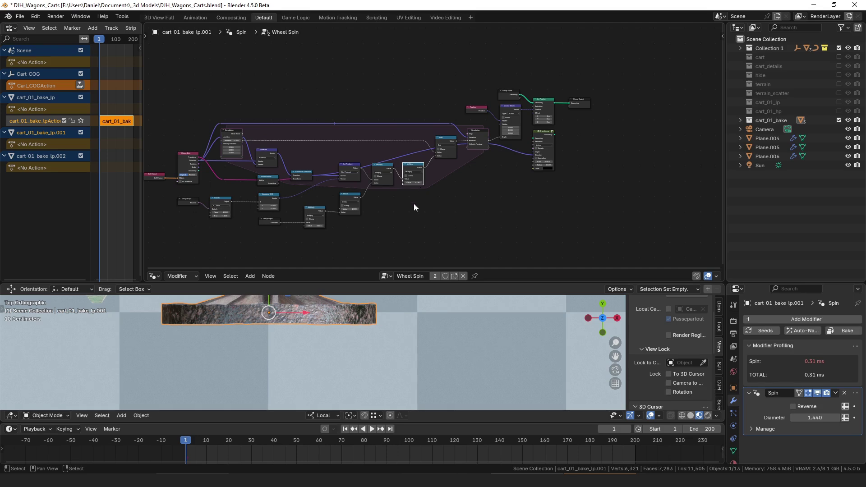
shift+middle_drag(353, 303, 439, 336)
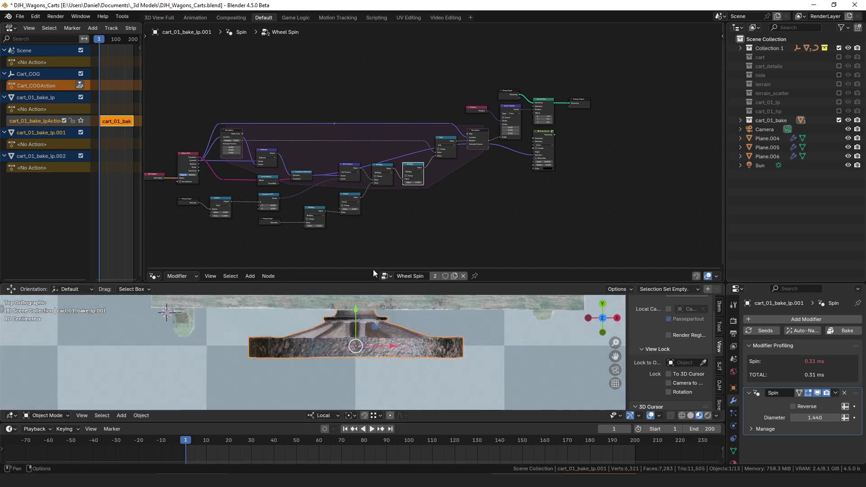
scroll(363, 217, up, 7)
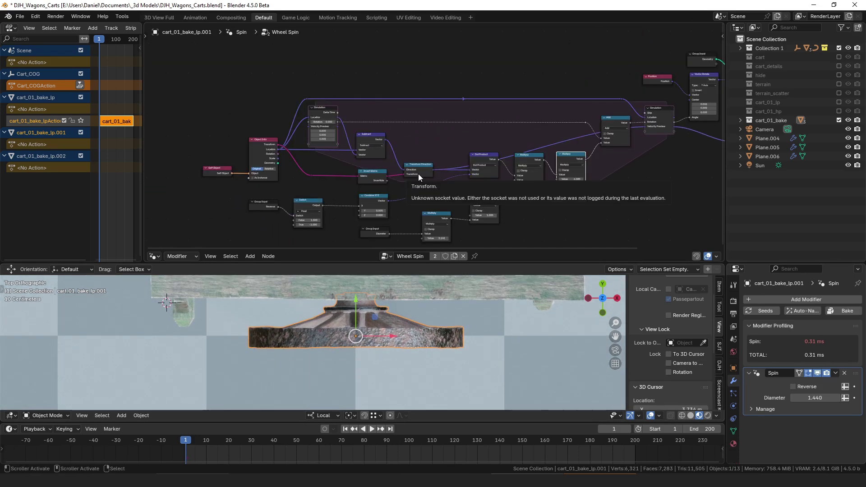
scroll(389, 133, up, 3)
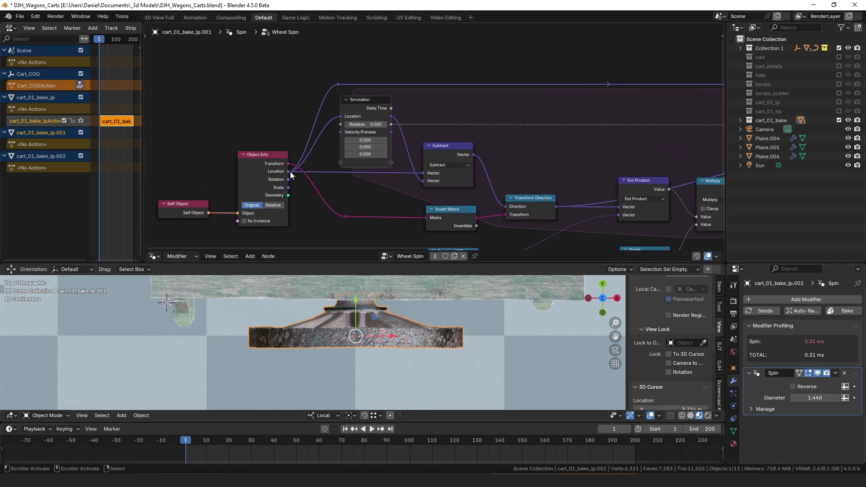
drag(265, 164, 253, 165)
mouse_move(197, 207)
mouse_down()
mouse_move(199, 174)
mouse_move(201, 208)
mouse_up()
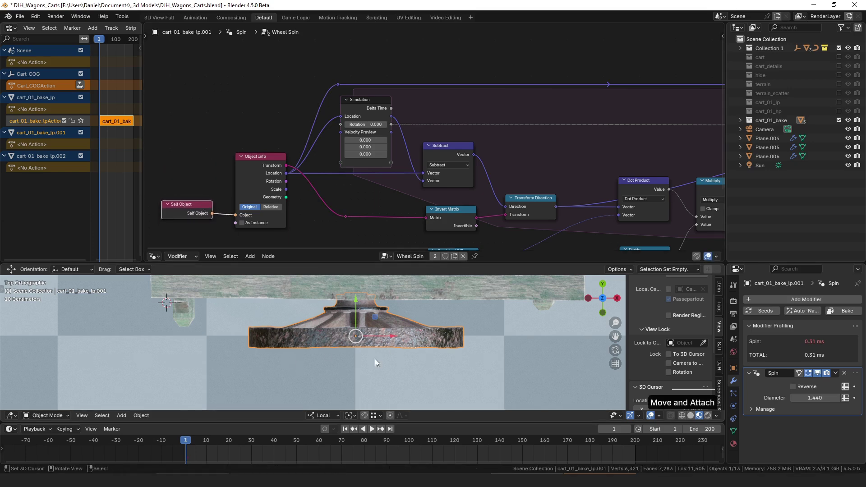
Relink the Object Info node's Location output to the simulation input's Location socket
click(341, 120)
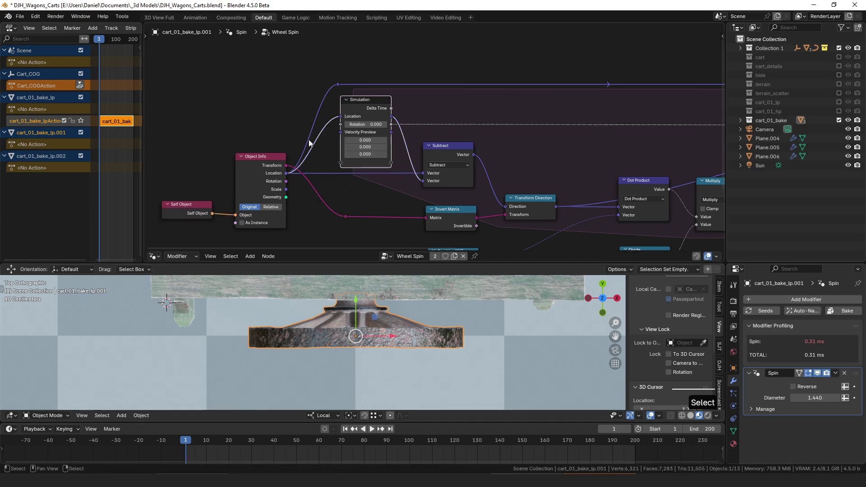
drag(285, 173, 347, 116)
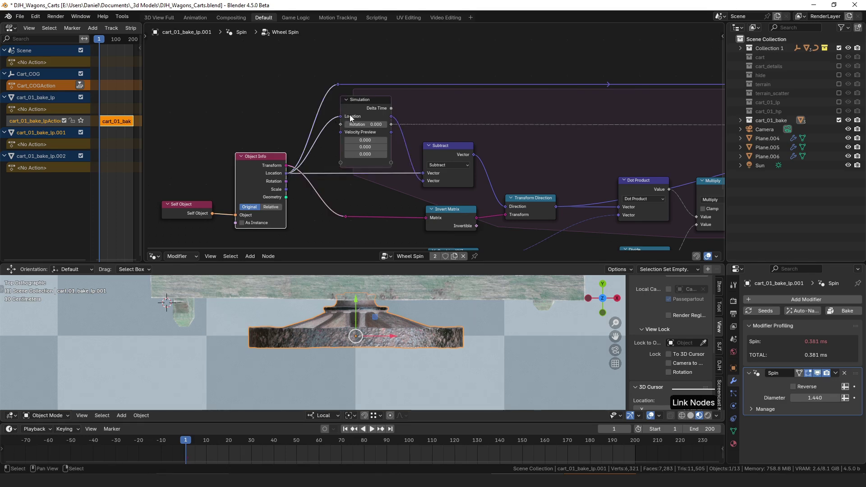
scroll(399, 122, down, 2)
middle_drag(397, 121, 332, 133)
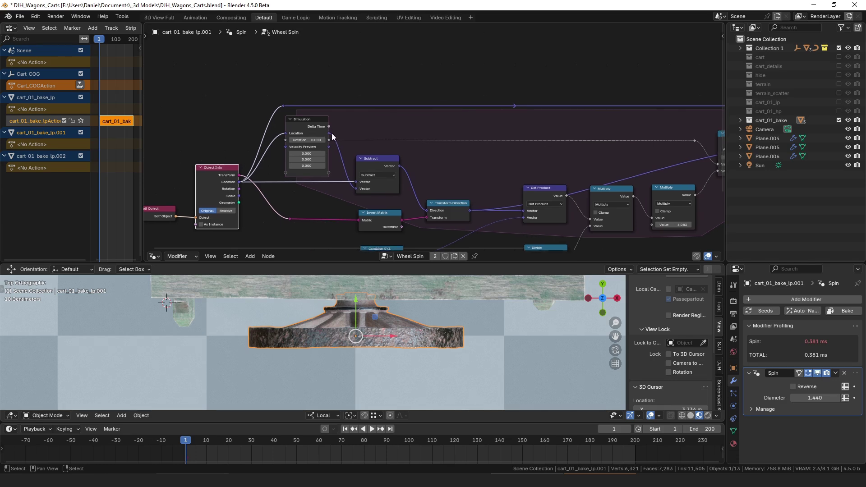
Examine how Location is stored at the simulation output and how the simulation input's Location feeds the Subtract node
drag(331, 136, 369, 135)
middle_drag(672, 130, 383, 127)
scroll(431, 136, up, 3)
scroll(546, 130, up, 3)
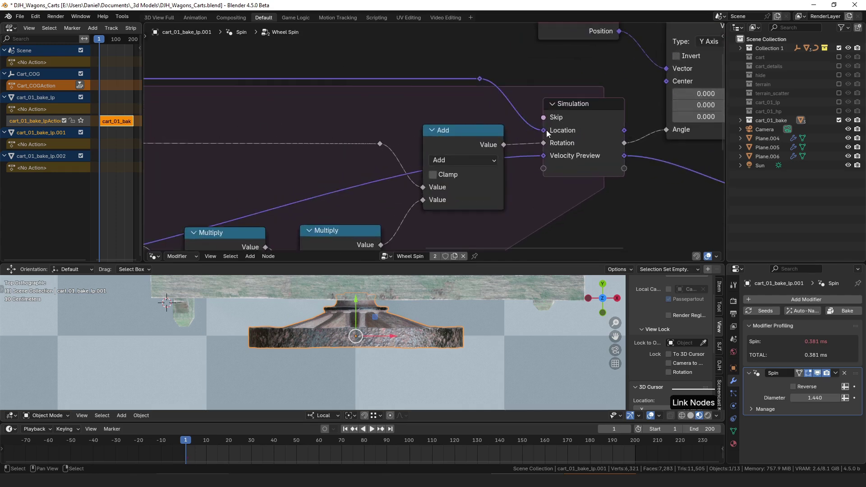
click(484, 136)
scroll(484, 135, down, 6)
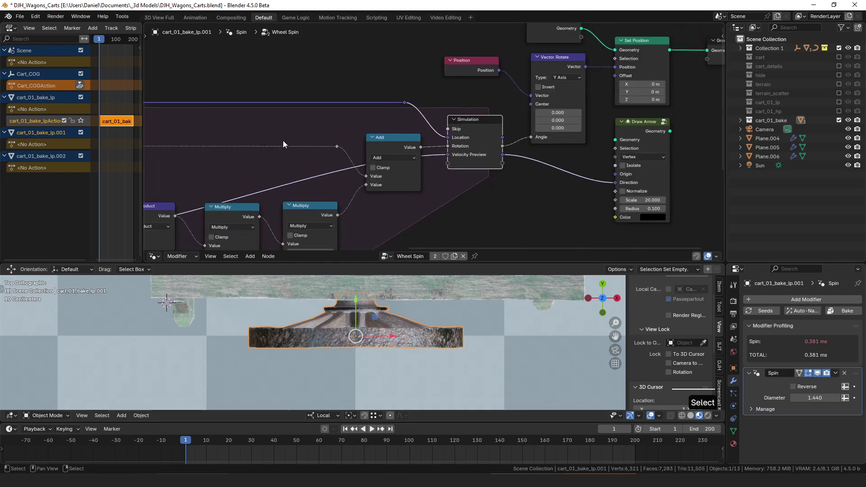
middle_drag(284, 143, 443, 140)
middle_drag(226, 139, 522, 118)
click(244, 155)
scroll(241, 169, up, 3)
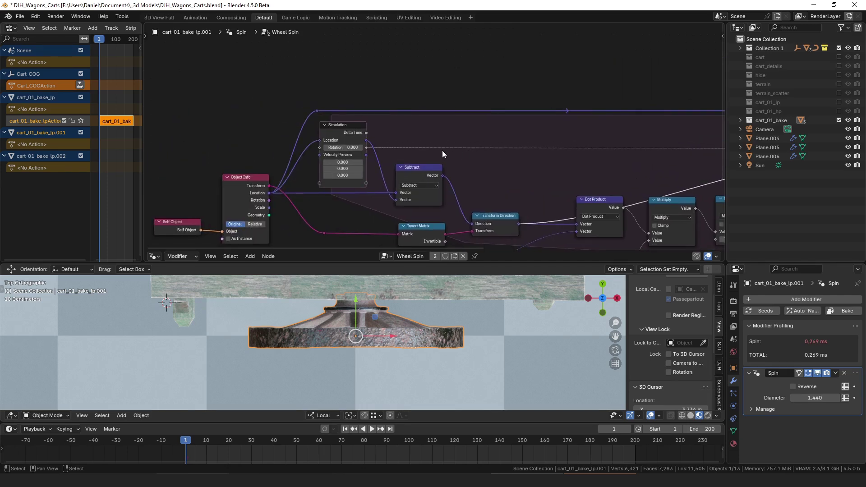
scroll(442, 150, up, 3)
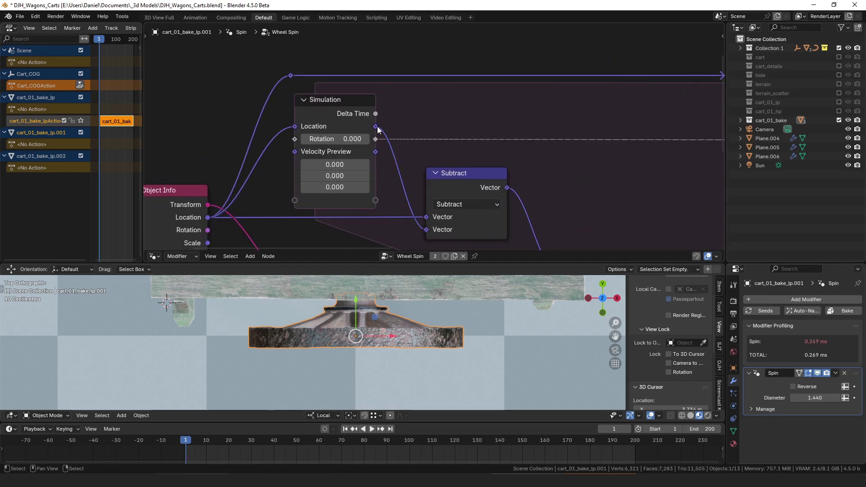
middle_drag(401, 166, 411, 127)
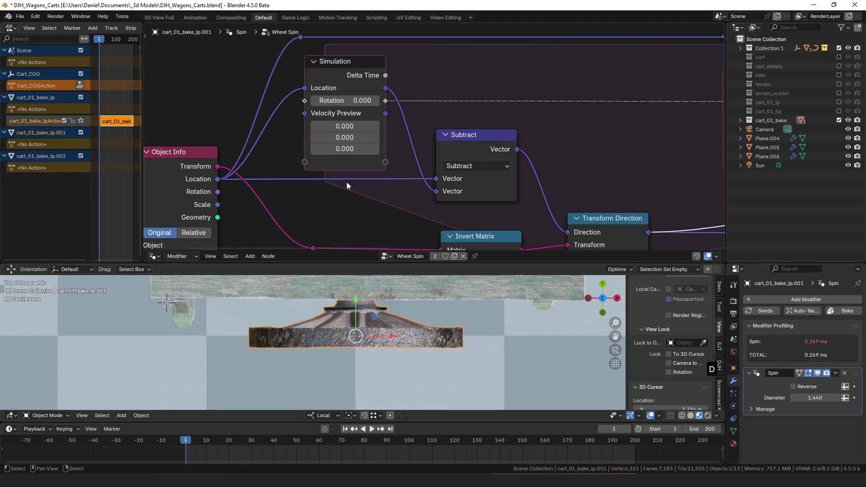
Annotate "f" beside the Subtract node's current Location link and "f-1" beside the simulation's stored Location output
mouse_move(401, 188)
mouse_down()
mouse_move(395, 185)
mouse_move(403, 193)
mouse_up()
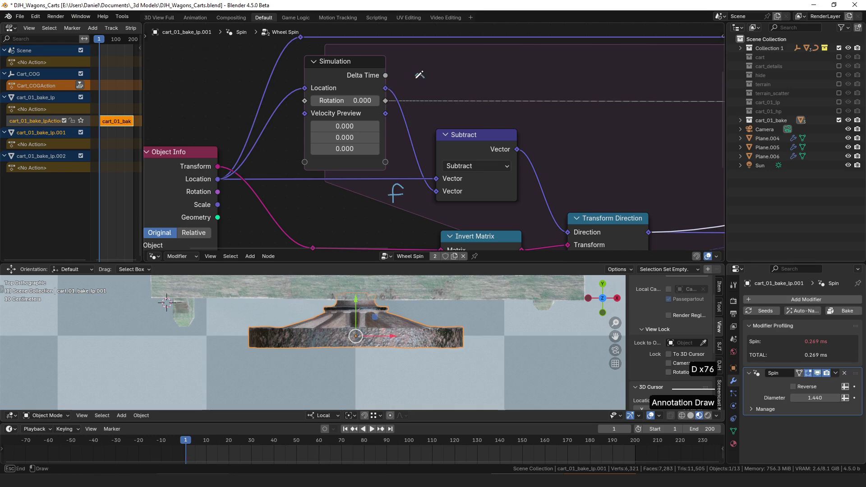
mouse_move(424, 73)
mouse_down()
mouse_move(415, 91)
mouse_move(427, 83)
mouse_up()
drag(431, 83, 443, 90)
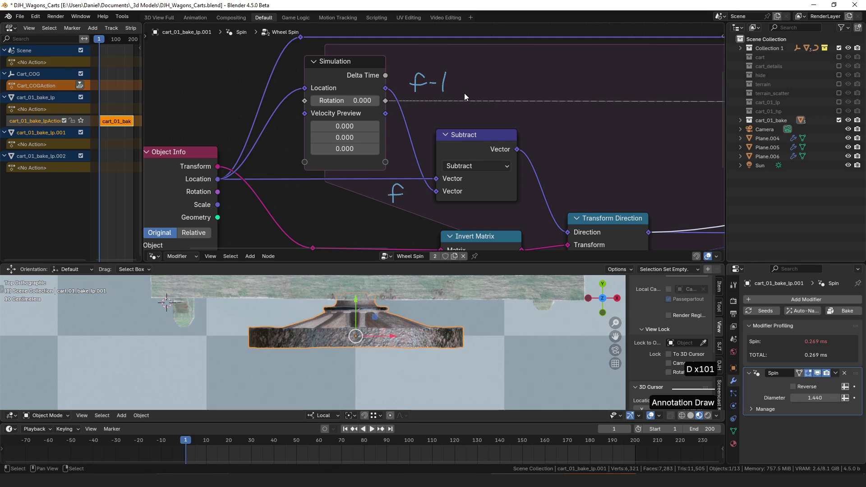
click(469, 144)
scroll(499, 169, down, 2)
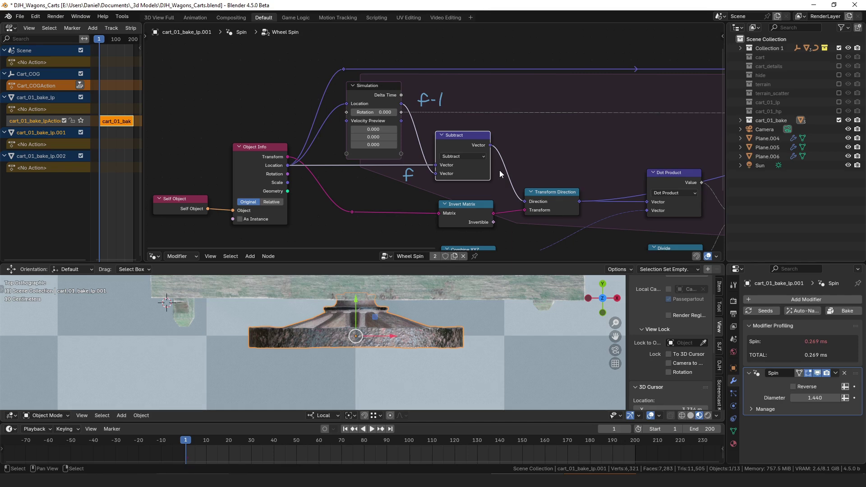
Examine the Subtract node's Vector output and how it feeds the Transform Direction node
scroll(499, 170, up, 2)
scroll(485, 140, up, 1)
drag(455, 116, 612, 115)
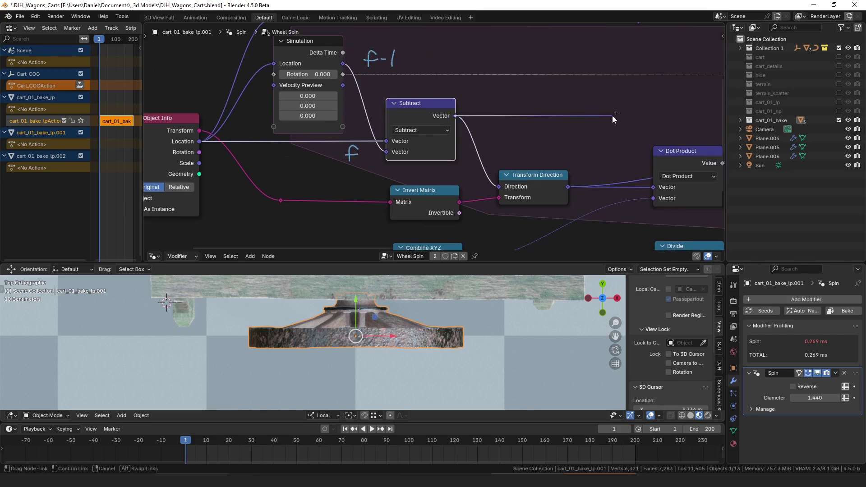
drag(611, 115, 611, 116)
scroll(516, 113, down, 3)
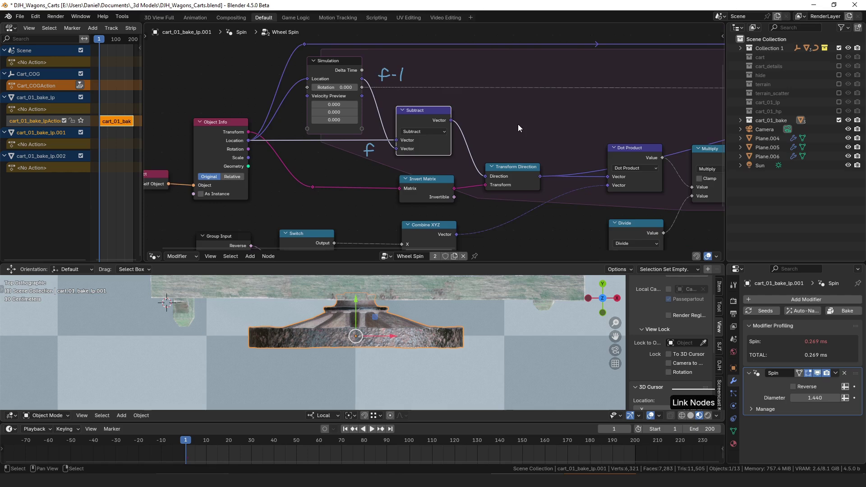
middle_drag(517, 124, 495, 143)
drag(428, 137, 546, 134)
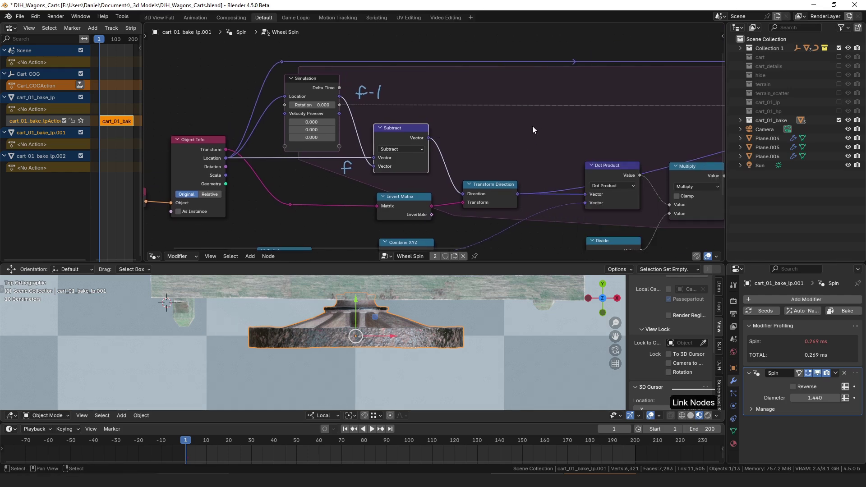
scroll(482, 135, down, 1)
scroll(456, 171, up, 1)
Select the Invert Matrix node feeding Transform Direction and nudge it slightly
click(454, 179)
scroll(464, 170, up, 1)
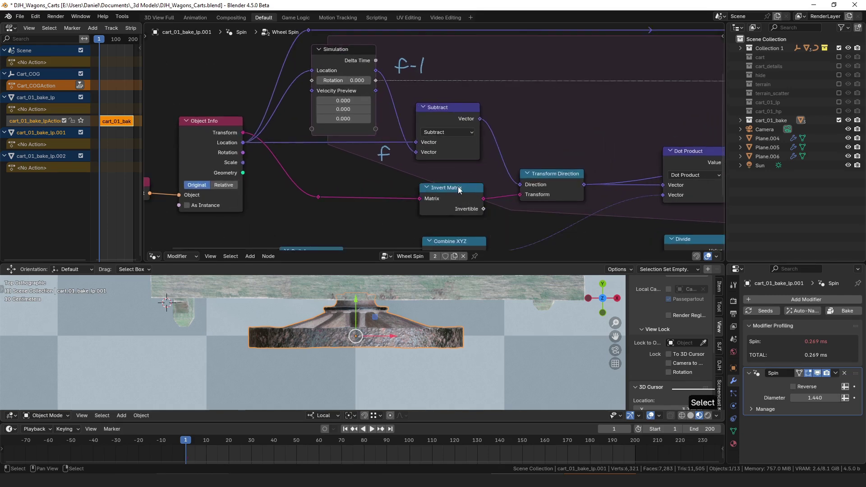
middle_drag(538, 113, 553, 90)
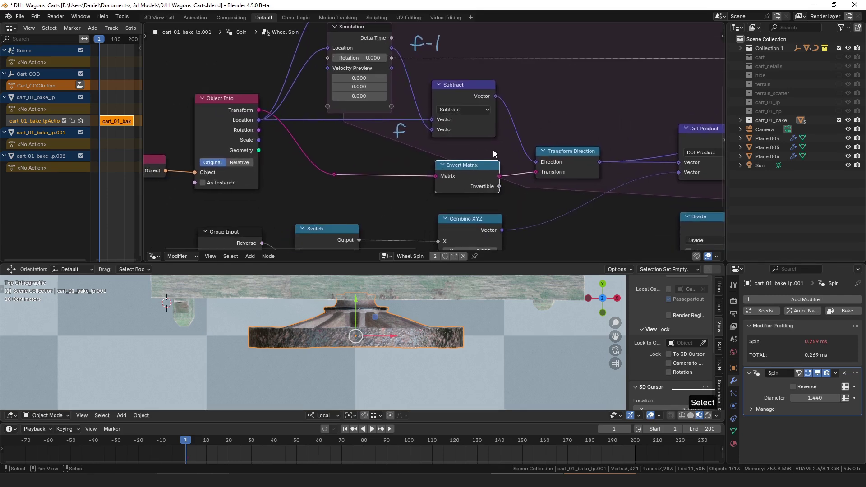
click(474, 171)
middle_drag(376, 156, 362, 165)
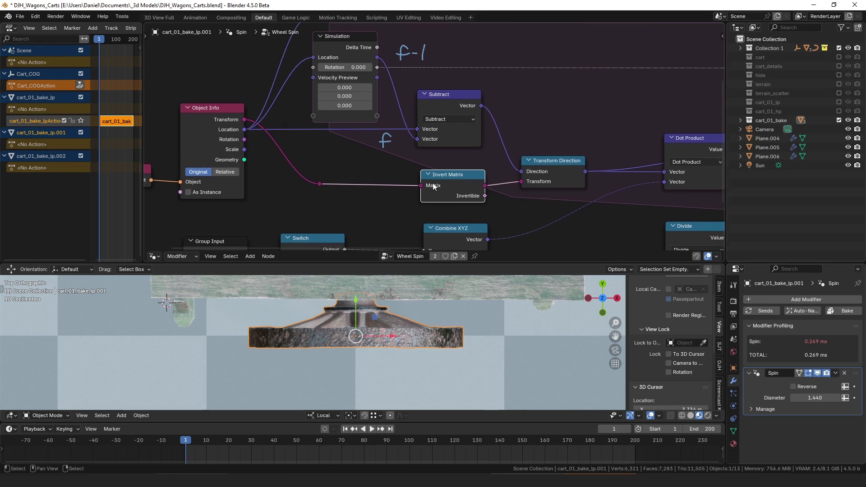
key(g)
click(442, 182)
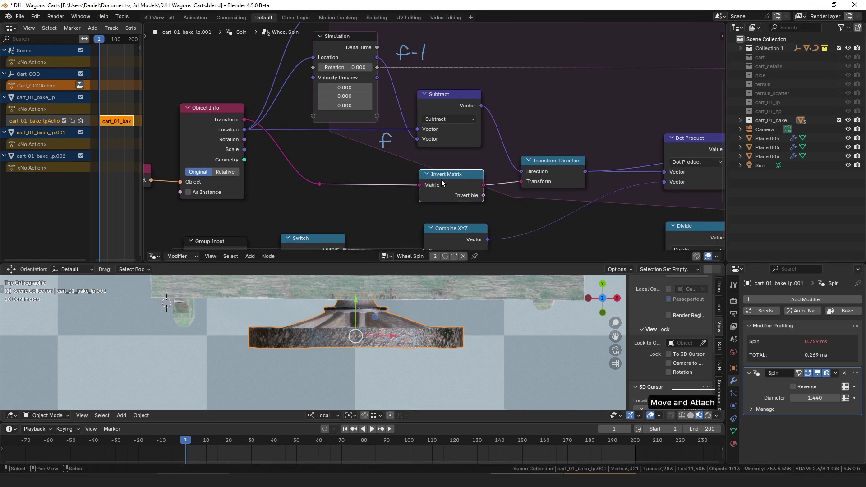
Examine how the Object Info node's Transform output reaches the Invert Matrix node and how both fit in the whole node tree
click(243, 120)
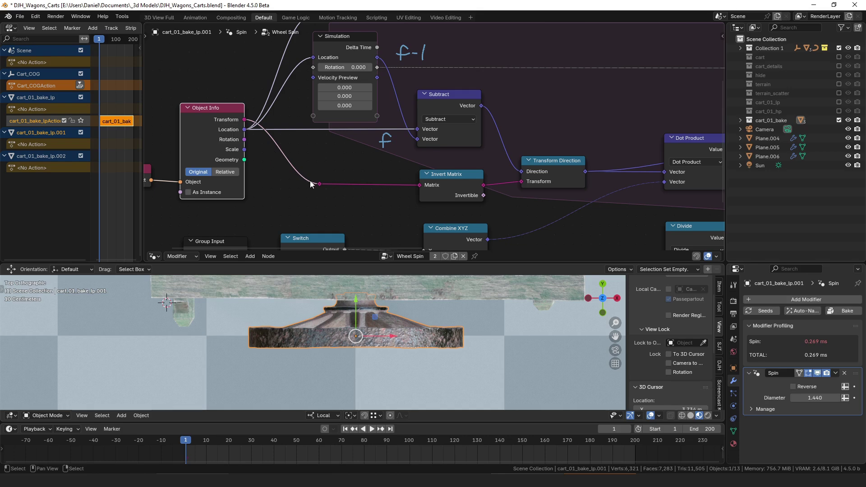
drag(306, 158, 348, 210)
drag(249, 118, 270, 97)
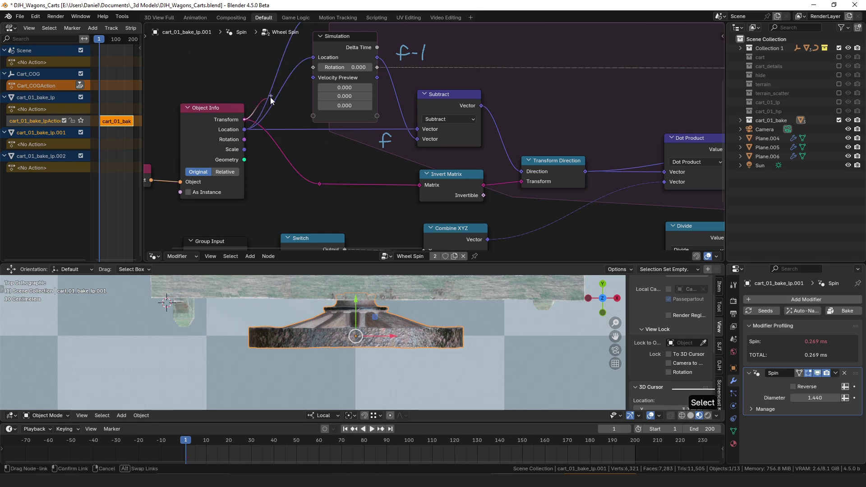
drag(266, 63, 276, 79)
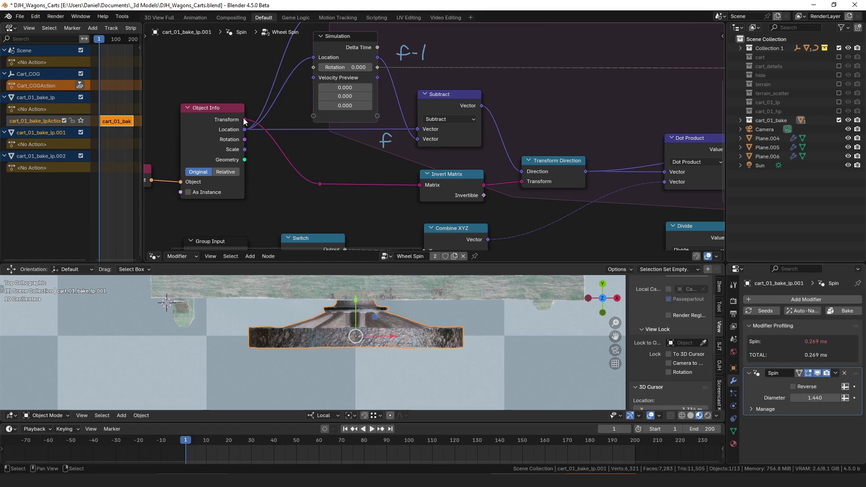
mouse_move(244, 121)
middle_drag(390, 205, 326, 162)
mouse_move(380, 141)
mouse_down()
mouse_move(377, 127)
mouse_move(379, 142)
mouse_up()
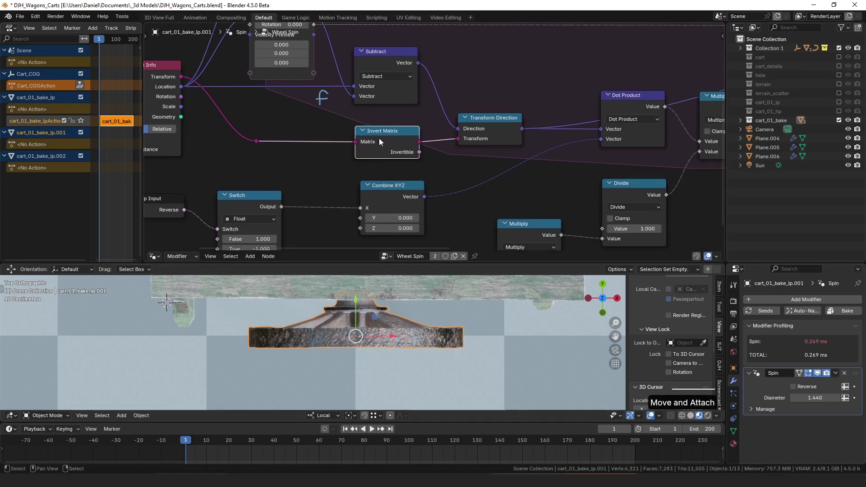
scroll(379, 142, down, 8)
middle_drag(379, 142, 214, 177)
drag(234, 135, 338, 149)
middle_drag(202, 136, 379, 120)
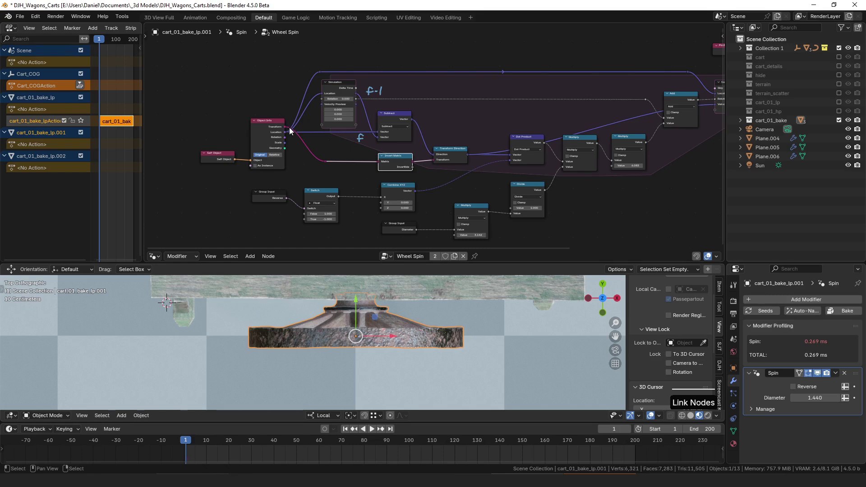
drag(398, 164, 398, 164)
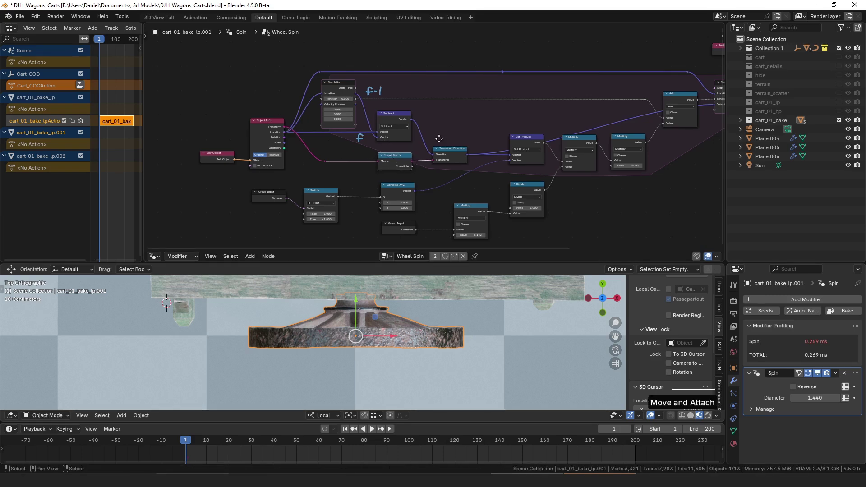
Link the Subtract node's Vector to Velocity Preview and the Draw Arrow node's Geometry to the Group Output, placing the Group Output beside it
middle_drag(449, 130, 325, 142)
drag(287, 132, 589, 116)
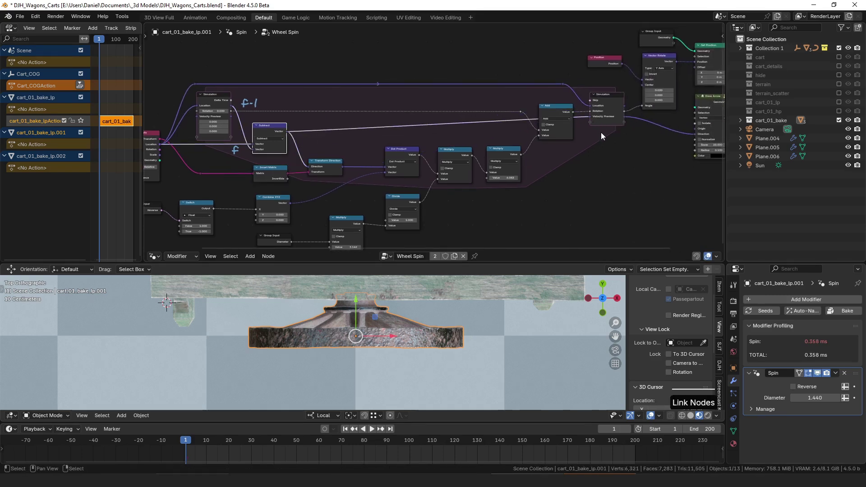
middle_drag(622, 133, 394, 148)
drag(501, 119, 530, 67)
drag(546, 64, 546, 115)
Play the animation and watch the wheel's velocity arrow from above as the cart moves and turns
scroll(491, 145, down, 1)
key(alt+a)
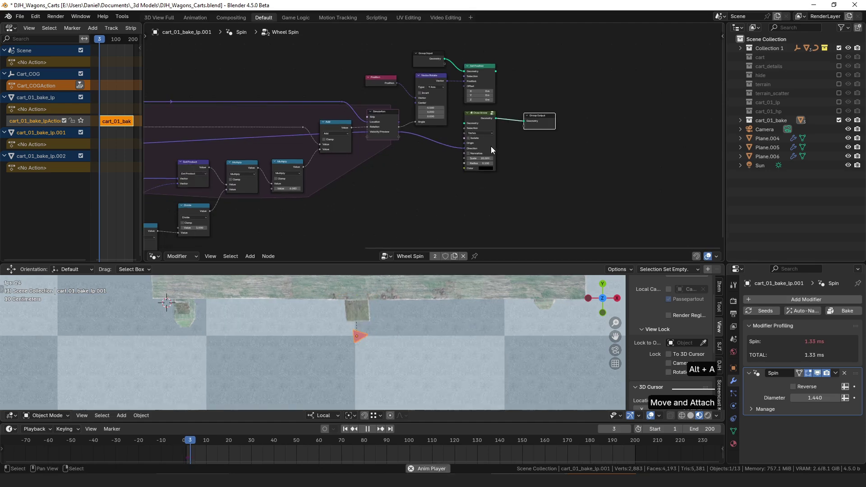
scroll(455, 309, down, 3)
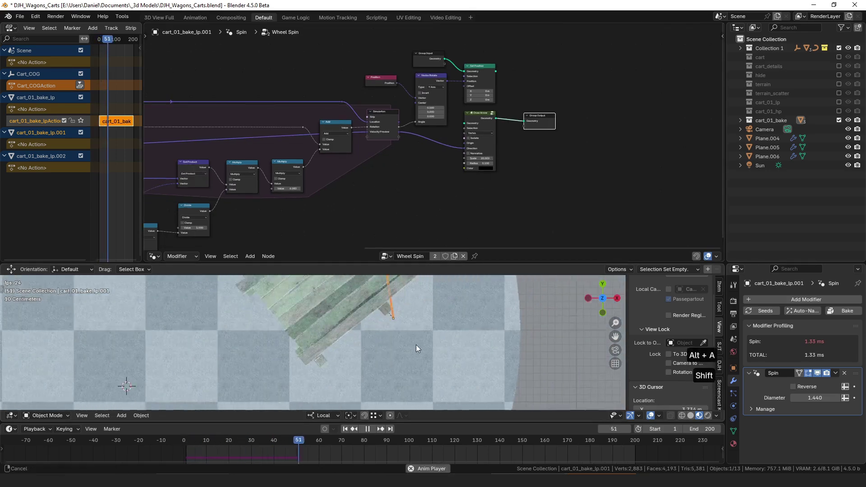
middle_drag(406, 156, 509, 139)
middle_drag(208, 124, 273, 124)
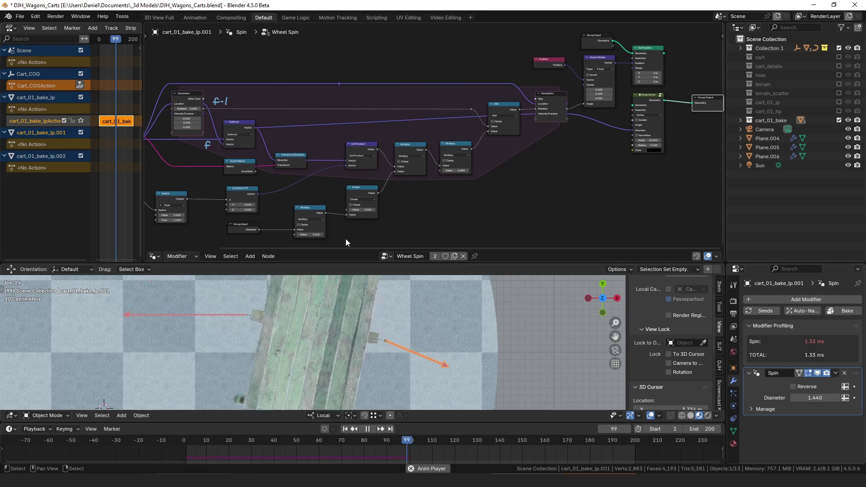
scroll(398, 334, down, 3)
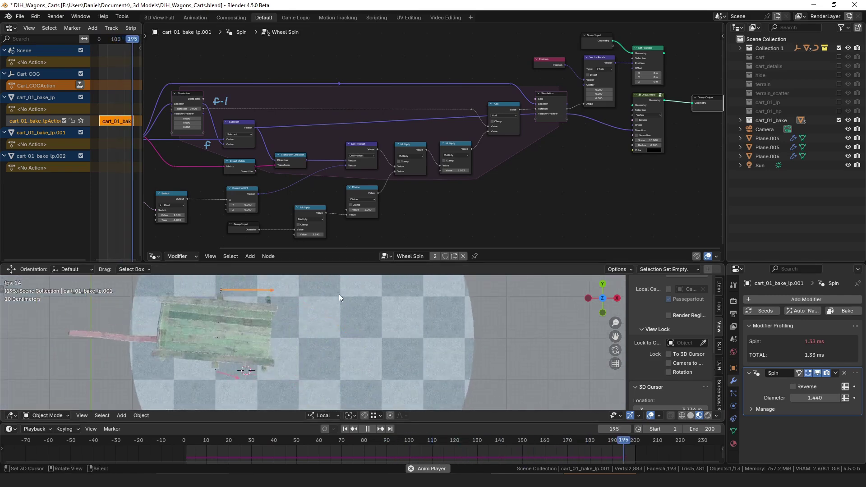
Link the Transform Direction output to the simulation output's Velocity Preview and restart the animation from its first frame
middle_drag(301, 184, 287, 193)
drag(292, 170, 524, 123)
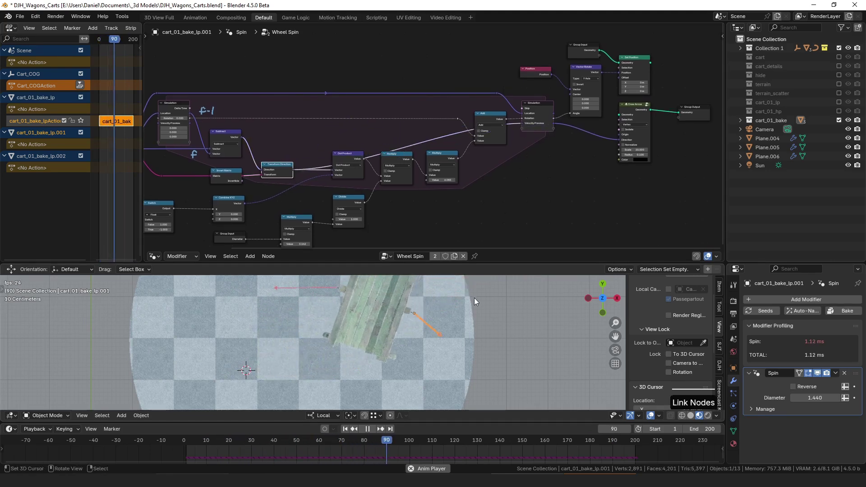
key(shift+Left)
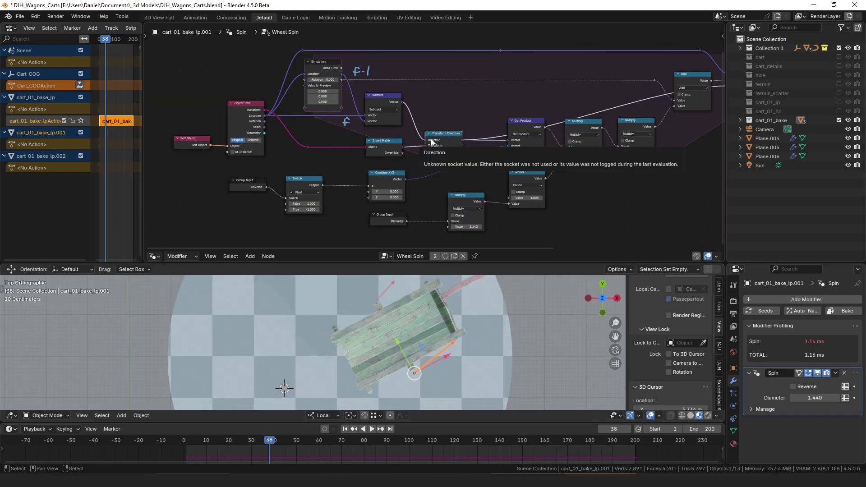
Examine how the Subtract vector and the inverted matrix combine in the Transform Direction node
scroll(431, 141, up, 2)
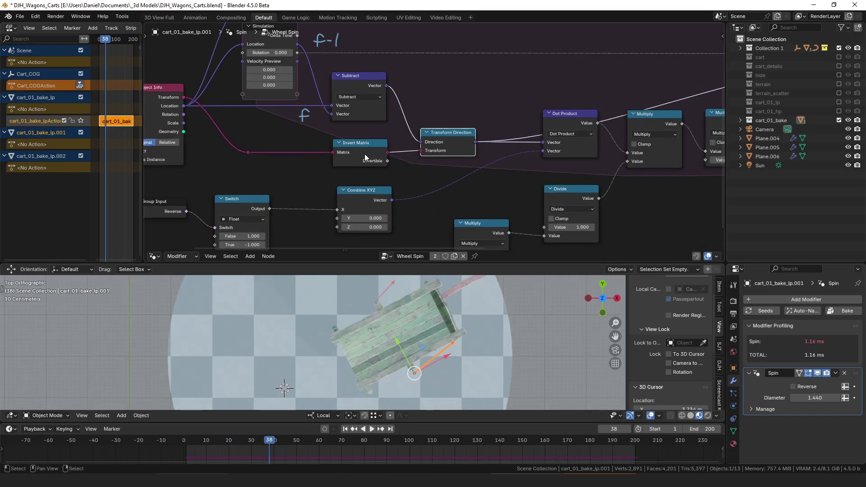
click(357, 154)
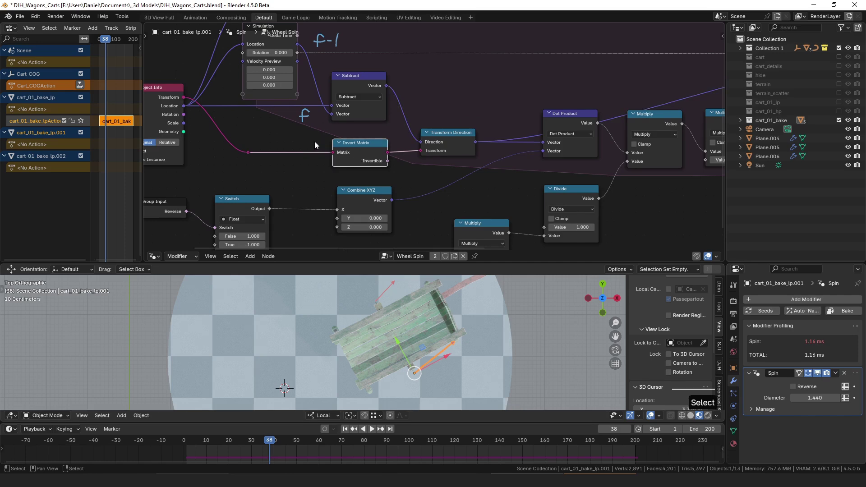
click(354, 83)
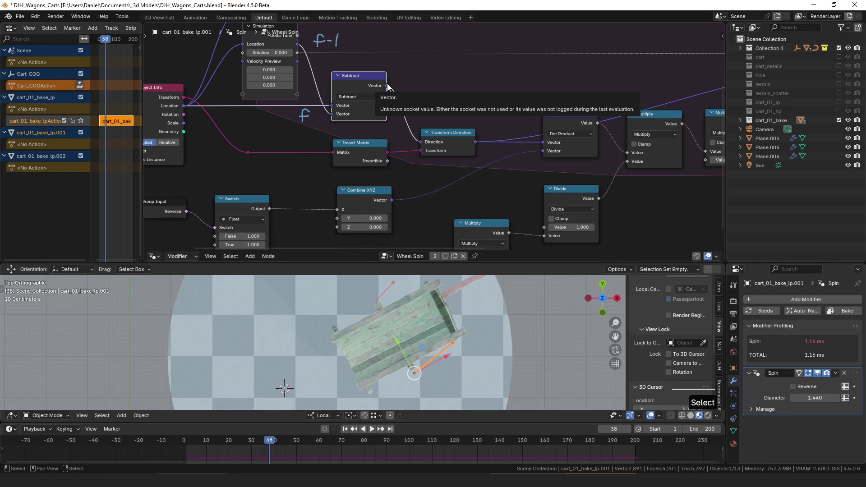
click(454, 137)
middle_drag(454, 137, 437, 135)
scroll(485, 143, down, 2)
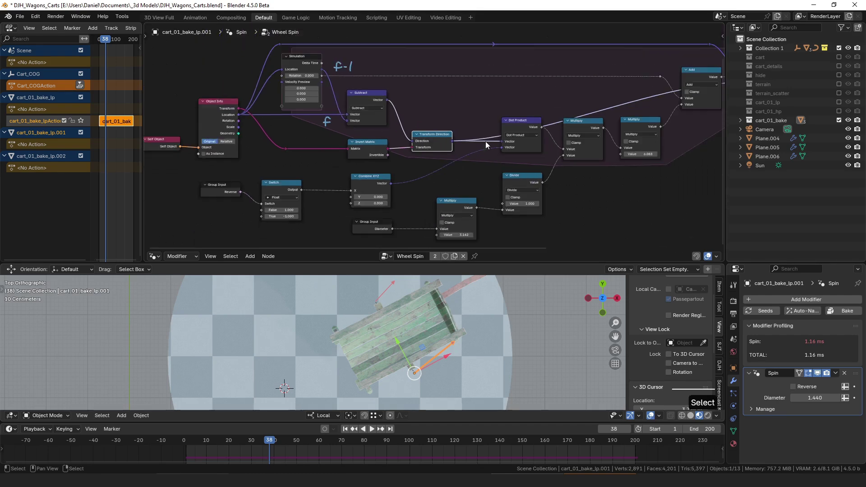
Inspect the Switch node and link the Combine XYZ node's Vector to the Draw Arrow node's Direction
middle_drag(522, 126, 417, 141)
middle_drag(214, 198, 334, 150)
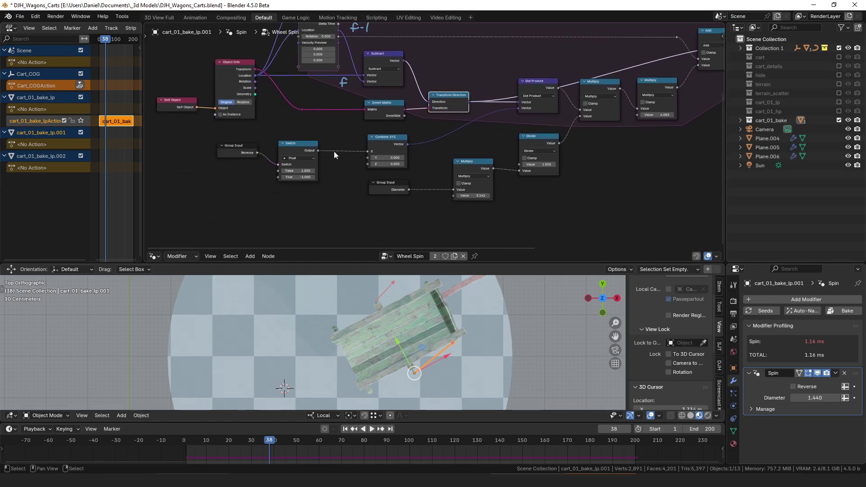
scroll(334, 150, up, 2)
middle_drag(186, 154, 230, 147)
mouse_move(292, 139)
mouse_down()
mouse_move(316, 140)
mouse_move(303, 141)
mouse_up()
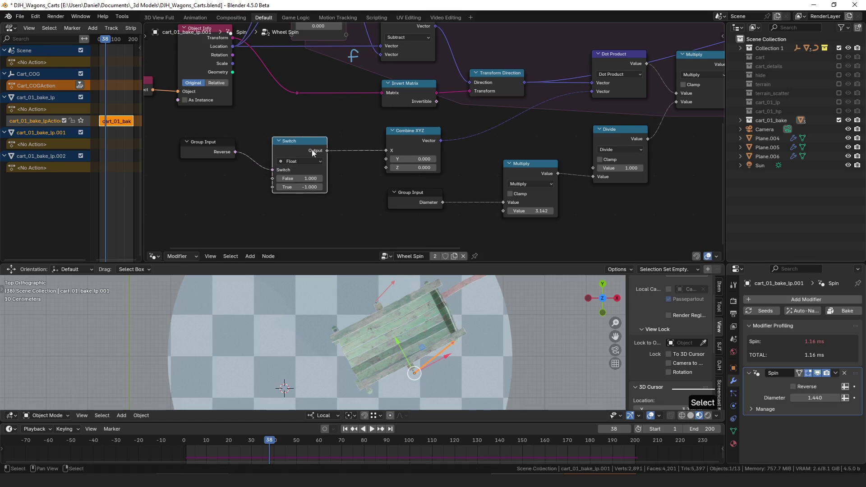
scroll(312, 198, up, 2)
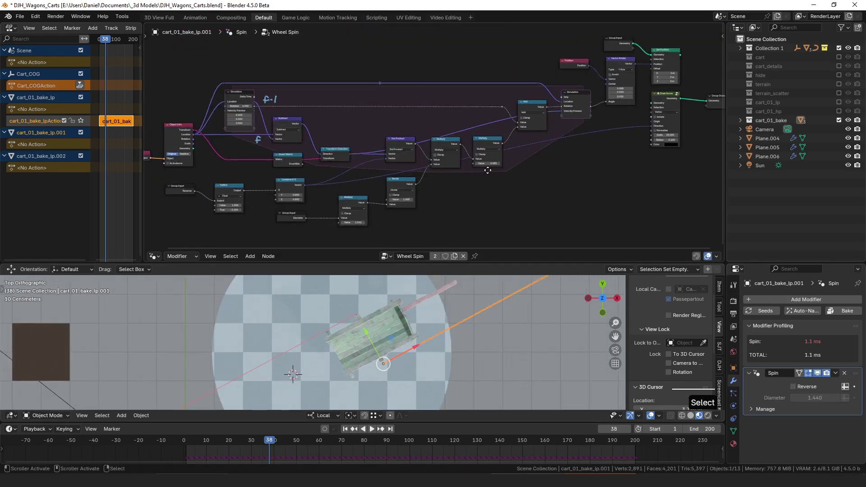
Inspect the Reverse input feeding the Switch node, and nudge the Combine XYZ node slightly left
middle_drag(312, 198, 357, 145)
scroll(357, 145, up, 10)
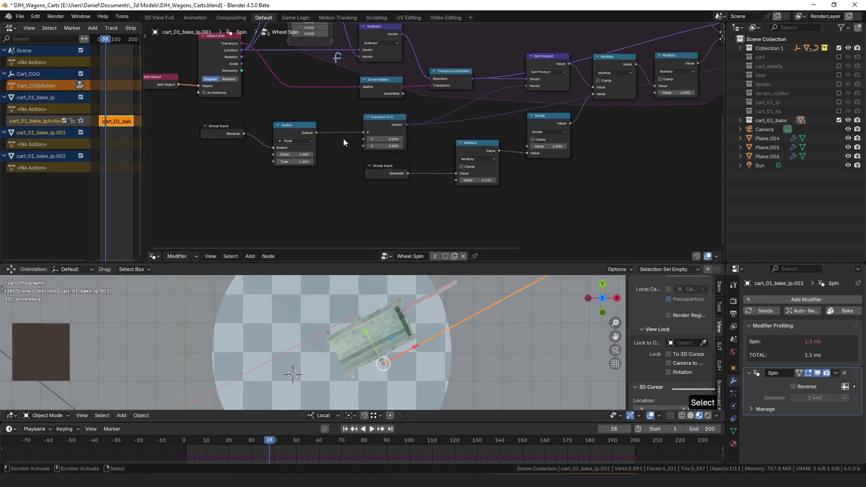
middle_drag(271, 165, 419, 180)
drag(280, 145, 278, 144)
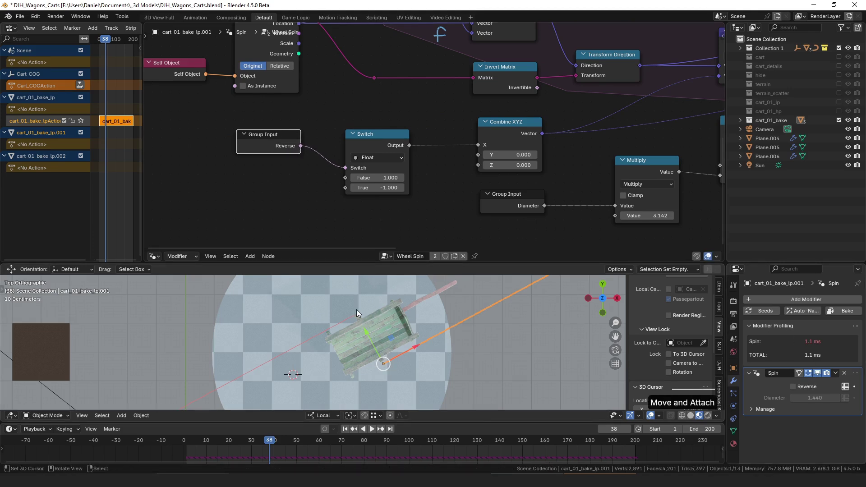
middle_drag(467, 158, 320, 176)
drag(345, 155, 337, 152)
scroll(423, 152, down, 3)
middle_drag(423, 155, 386, 165)
drag(333, 147, 331, 150)
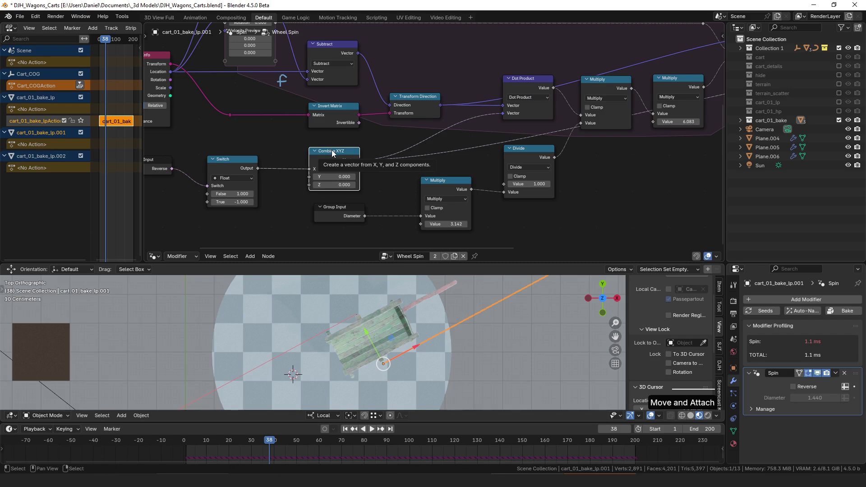
Select the Dot Product node comparing the transformed direction with the Combine XYZ vector, and shift it slightly toward the Multiply node
middle_drag(521, 86, 413, 121)
drag(413, 121, 408, 119)
scroll(411, 135, down, 1)
drag(339, 133, 337, 134)
drag(412, 120, 411, 121)
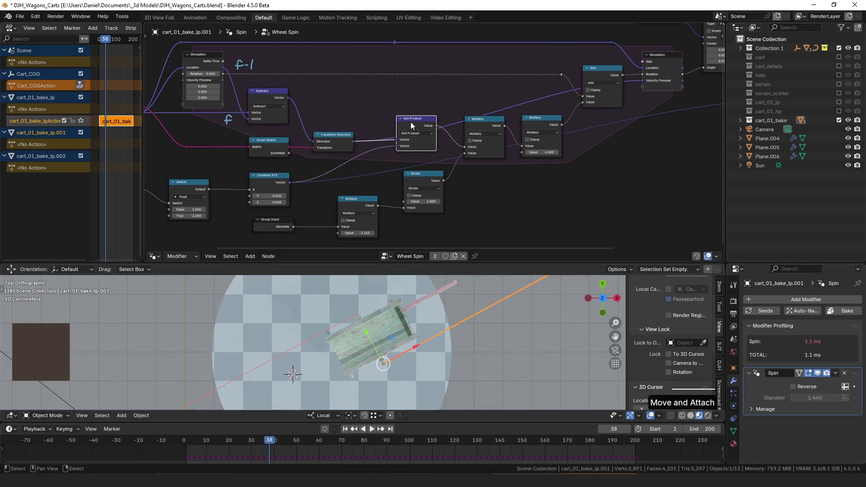
drag(411, 124, 424, 128)
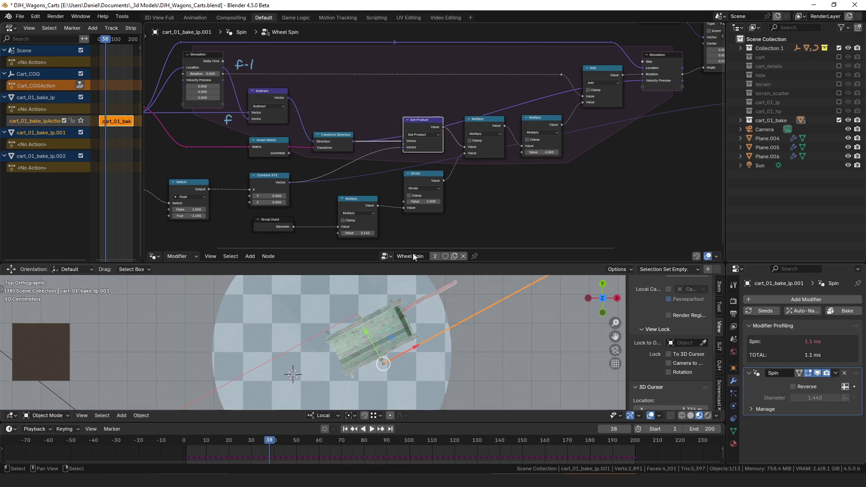
Connect the Set Position node's geometry to the Group Output node, and move the Group Output up beside Set Position
scroll(413, 310, up, 3)
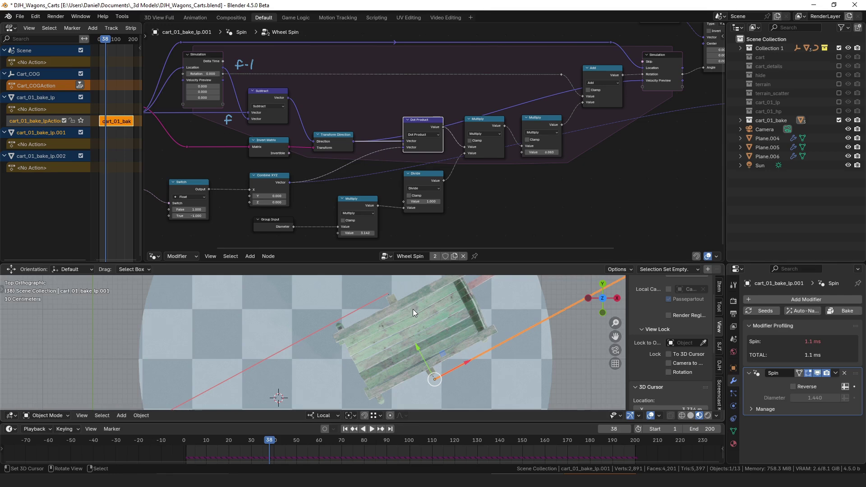
scroll(466, 80, down, 2)
middle_drag(466, 80, 308, 119)
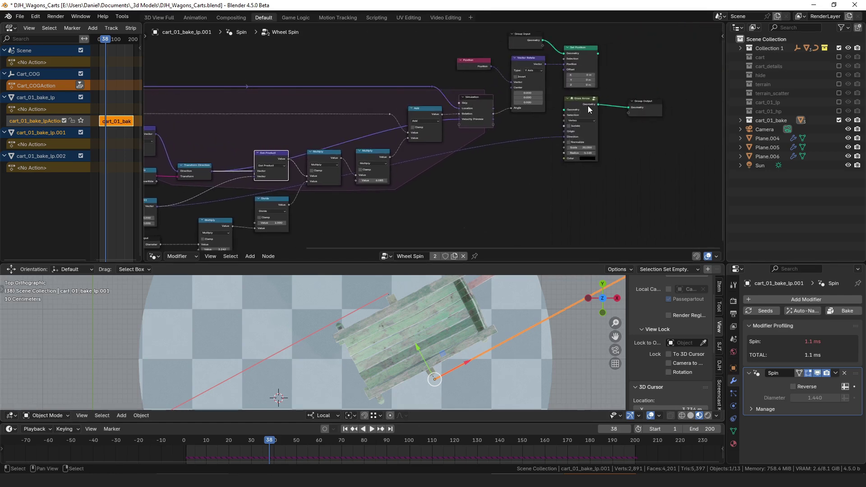
alt+shift+click(589, 51)
drag(636, 103, 626, 55)
Inspect how the Dot Product value feeds the first Multiply node, shifting the Multiply node slightly
middle_drag(295, 160, 382, 114)
scroll(382, 114, up, 4)
mouse_move(351, 107)
mouse_down()
mouse_move(354, 76)
mouse_move(351, 111)
mouse_up()
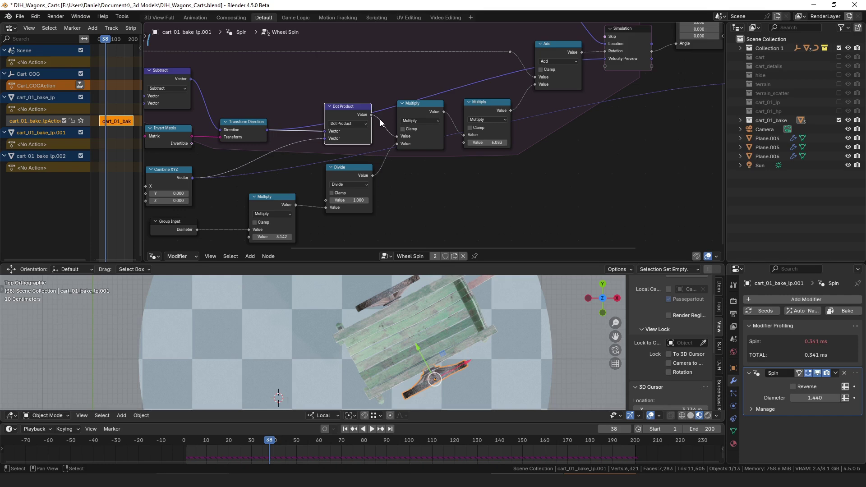
scroll(380, 119, up, 1)
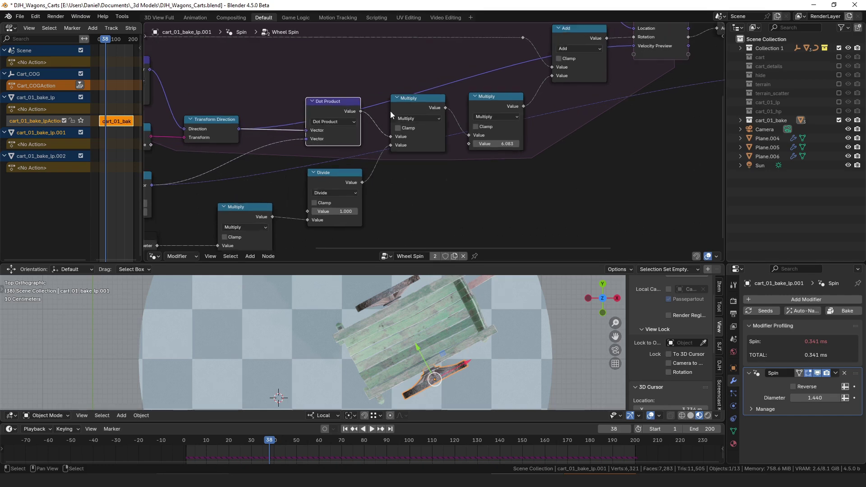
drag(421, 102, 420, 106)
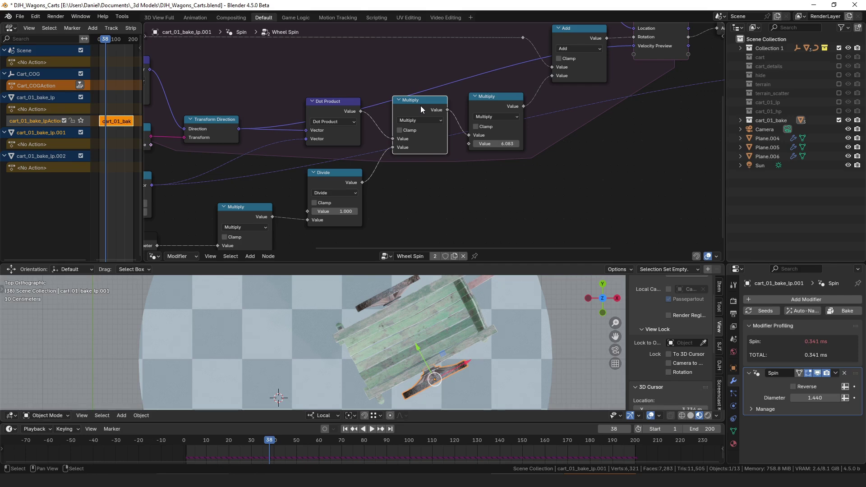
Examine how the Group Input's Diameter is multiplied by 3.142 and fed into the Divide node, nudging these nodes slightly
middle_drag(279, 226, 386, 177)
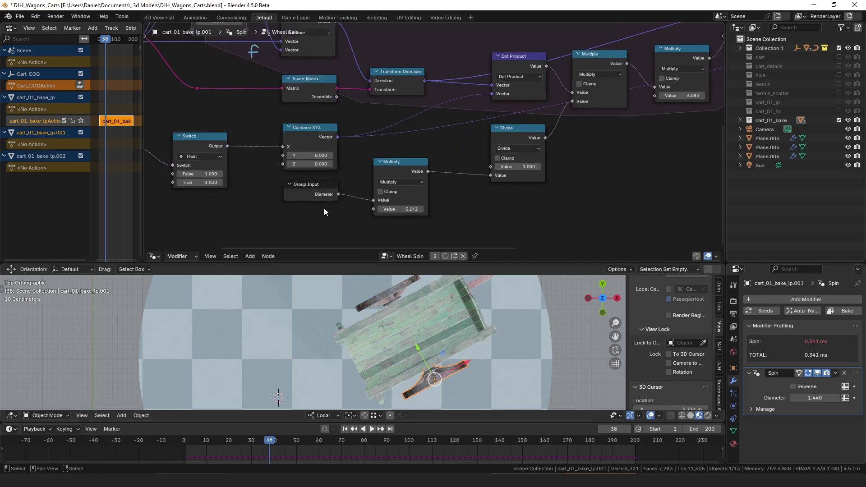
scroll(447, 168, up, 4)
drag(350, 167, 350, 174)
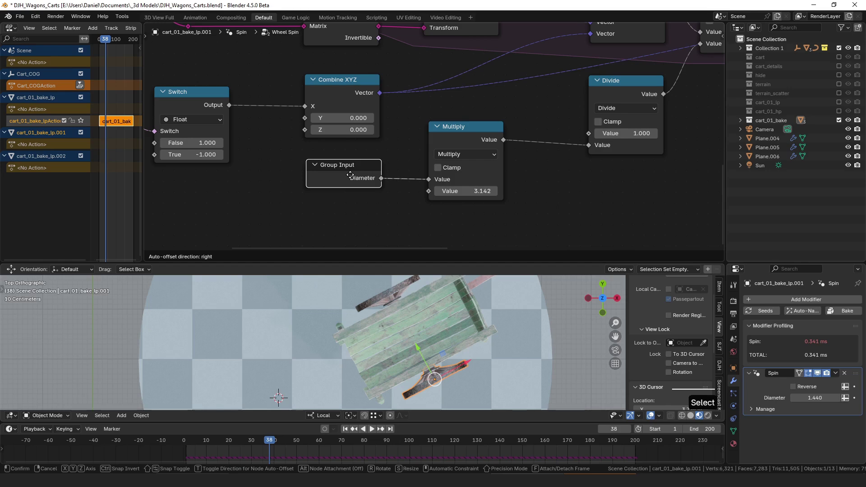
drag(350, 175, 352, 170)
drag(472, 139, 470, 141)
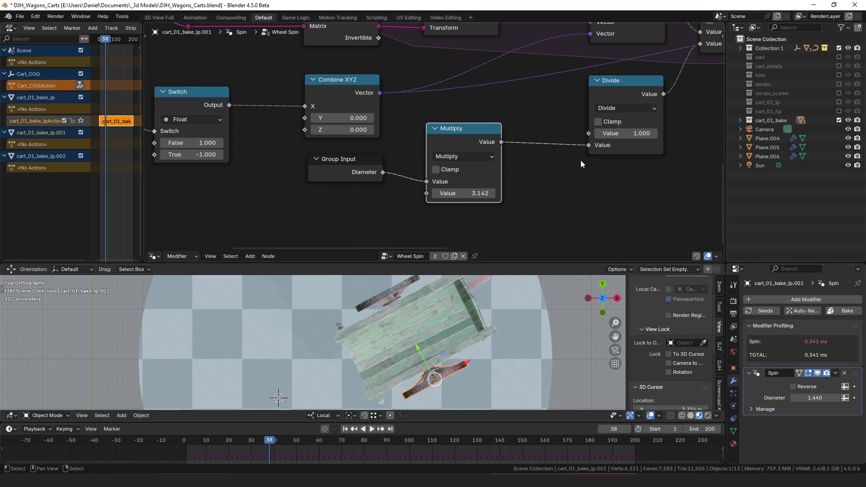
middle_drag(602, 152, 501, 180)
drag(509, 121, 513, 117)
drag(374, 171, 376, 171)
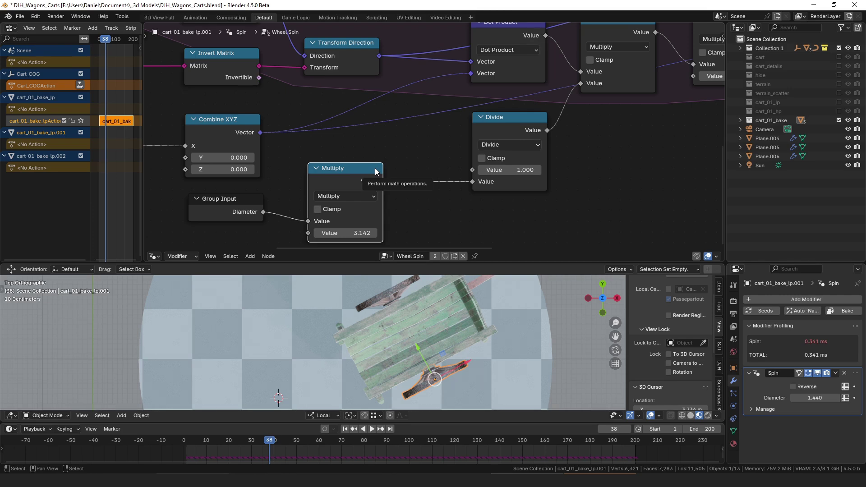
Examine how the Dot Product and Divide values combine in the Multiply node, nudging the three nodes slightly
middle_drag(533, 88, 430, 134)
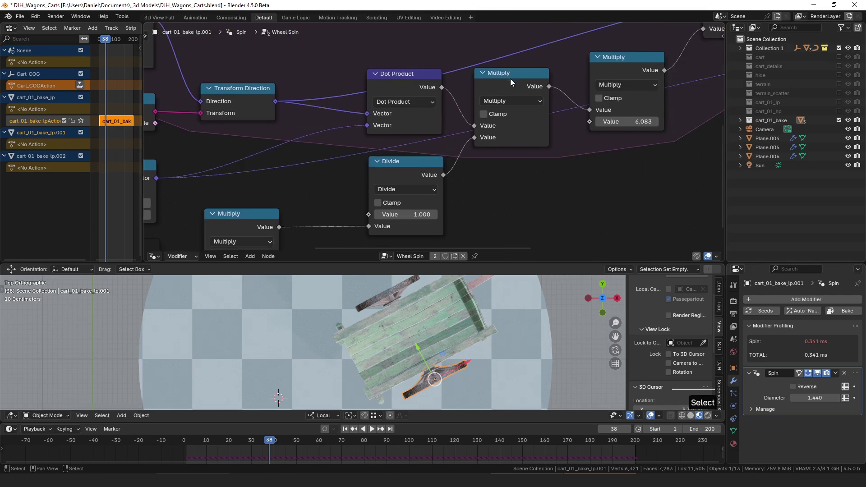
drag(401, 80, 402, 75)
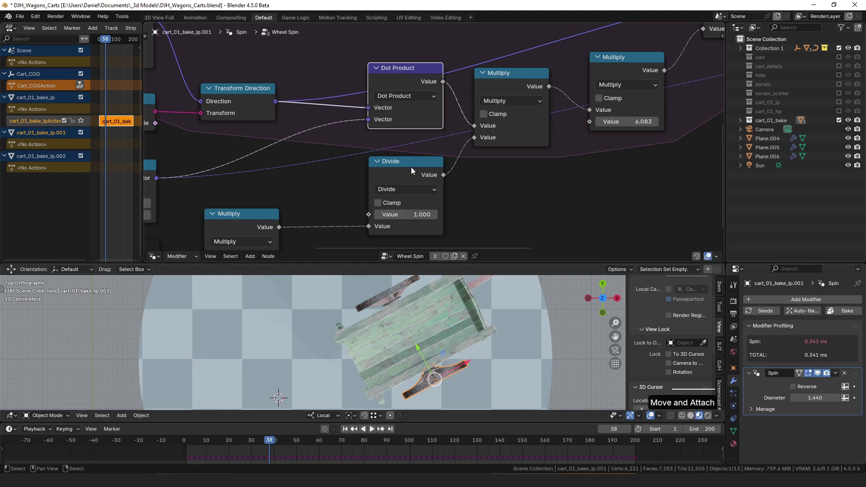
drag(410, 170, 409, 167)
drag(505, 80, 503, 78)
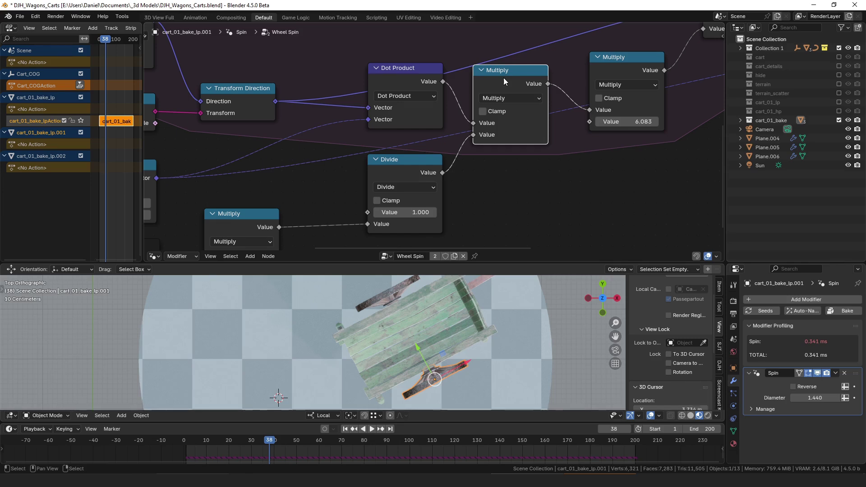
middle_drag(503, 78, 399, 99)
drag(407, 103, 408, 98)
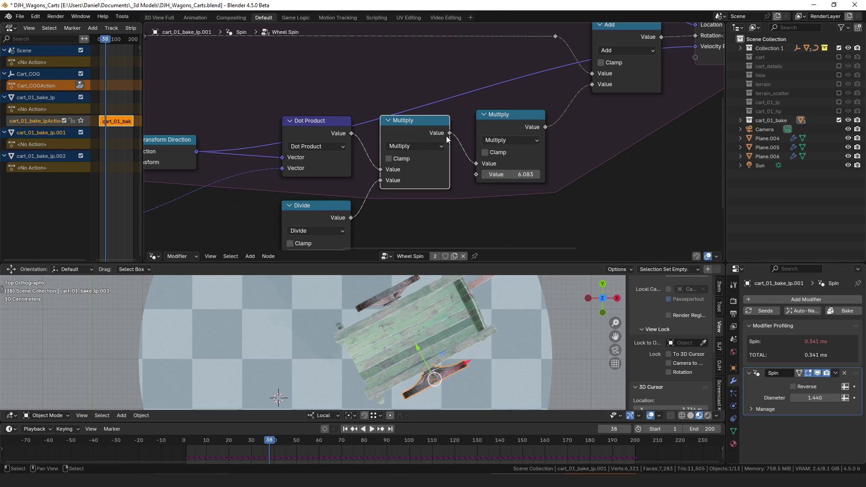
Examine the second Multiply node and its link into the Add node that accumulates the simulation's Rotation
middle_drag(526, 143, 459, 147)
drag(438, 120, 437, 125)
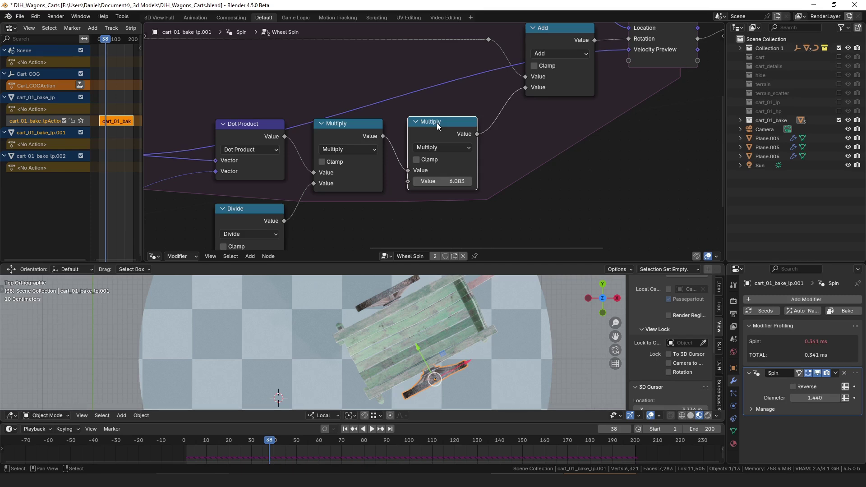
middle_drag(504, 145, 406, 189)
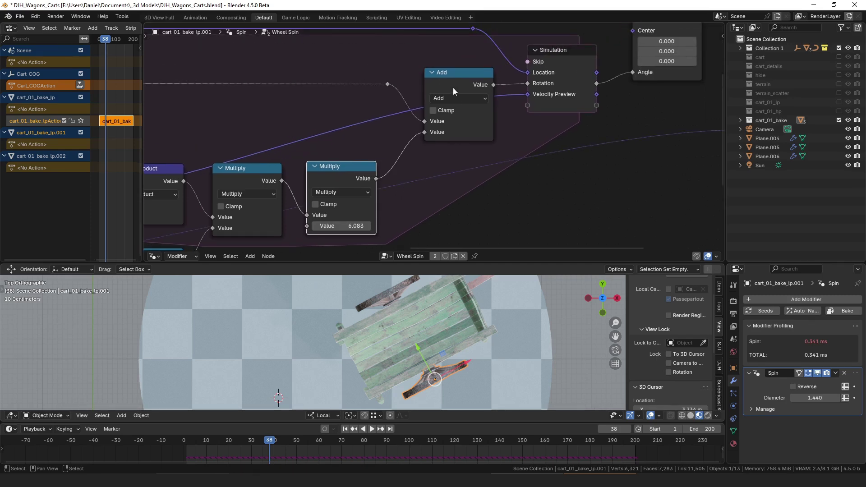
drag(376, 179, 379, 179)
drag(424, 134, 423, 132)
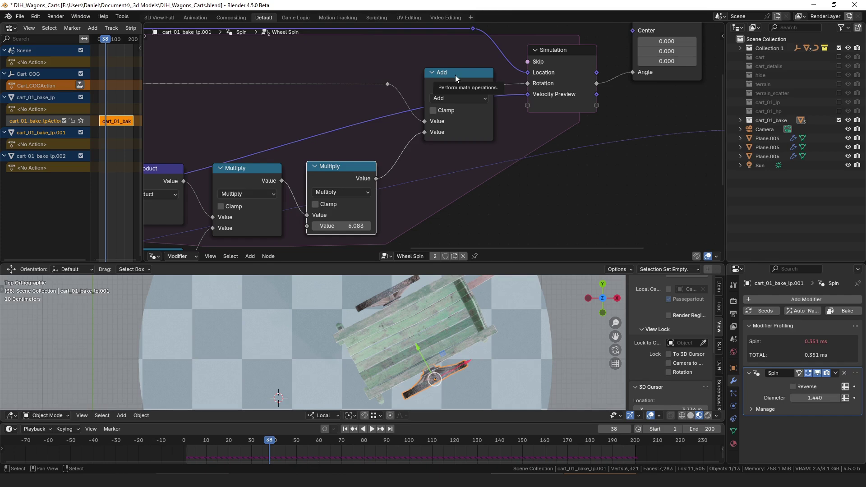
Inspect how Position and the simulated Rotation pass through the Y Axis Vector Rotate node to Set Position and Group Output
scroll(455, 75, down, 5)
middle_drag(525, 108, 407, 143)
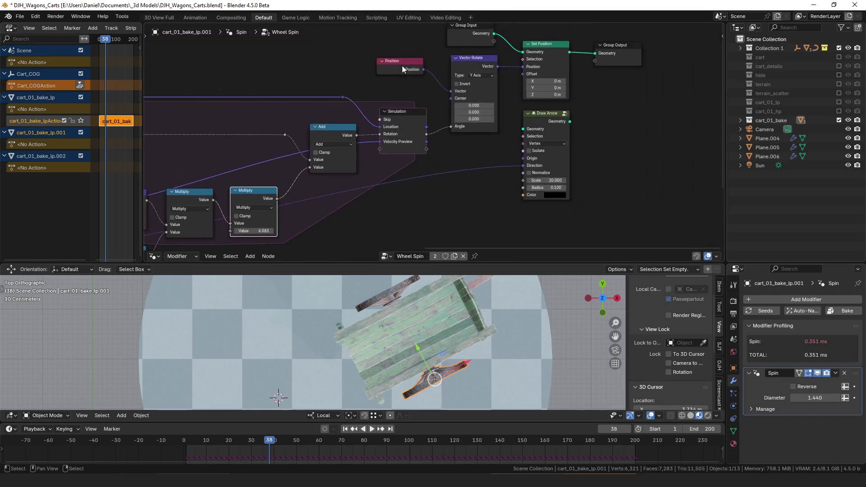
drag(402, 66, 402, 64)
click(479, 59)
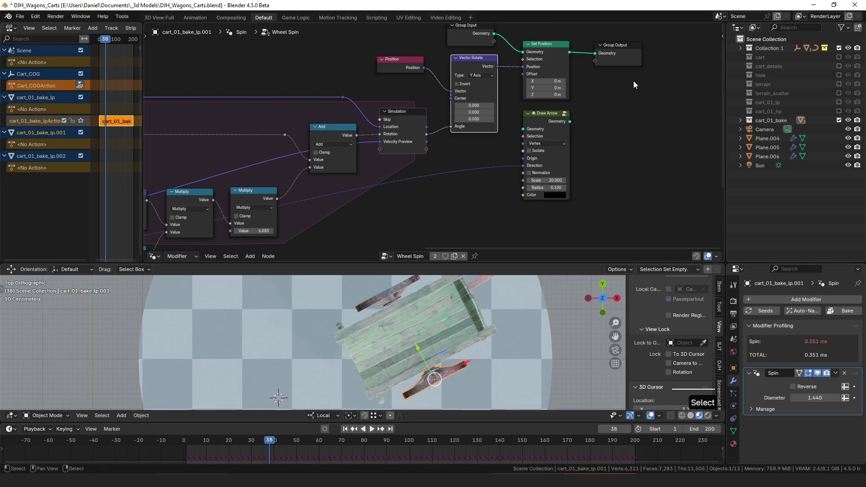
drag(615, 56, 615, 55)
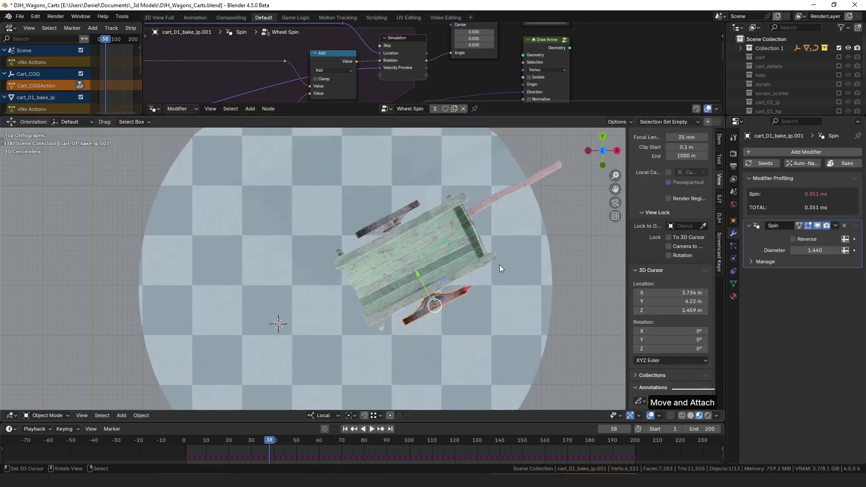
Play the animation from the start in an angled perspective view, deselect all objects, and examine the cart's rolling wheels up close
middle_drag(499, 264, 440, 263)
key(KP_5)
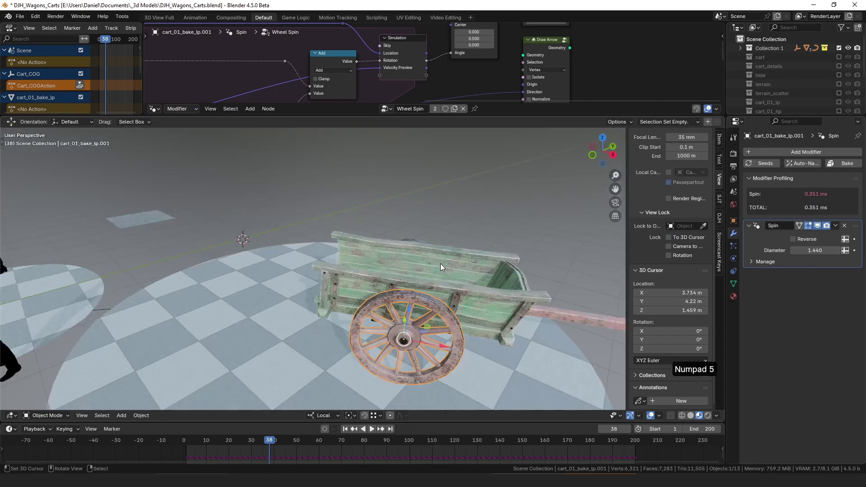
key(alt+a)
key(shift+Left)
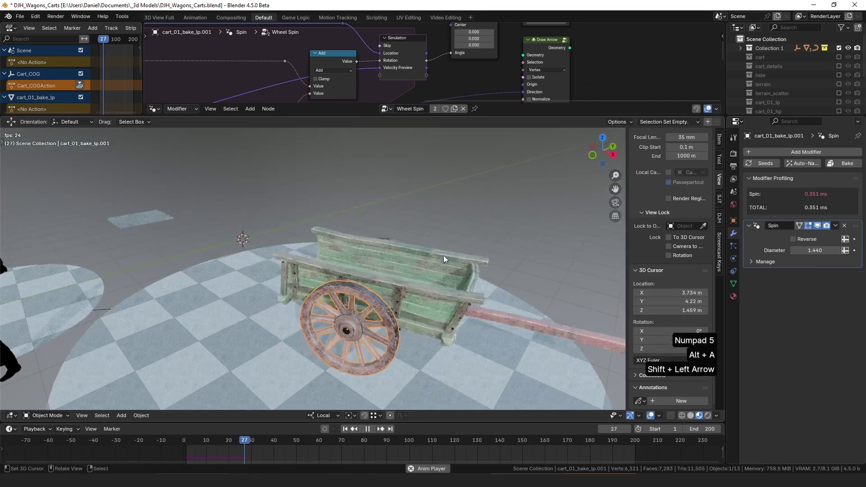
scroll(442, 256, down, 3)
key(a)
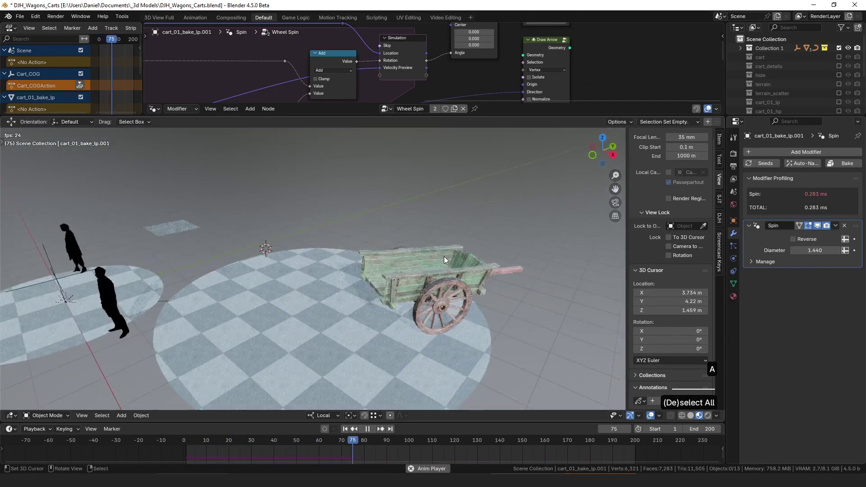
scroll(459, 288, up, 3)
shift+middle_drag(460, 288, 494, 280)
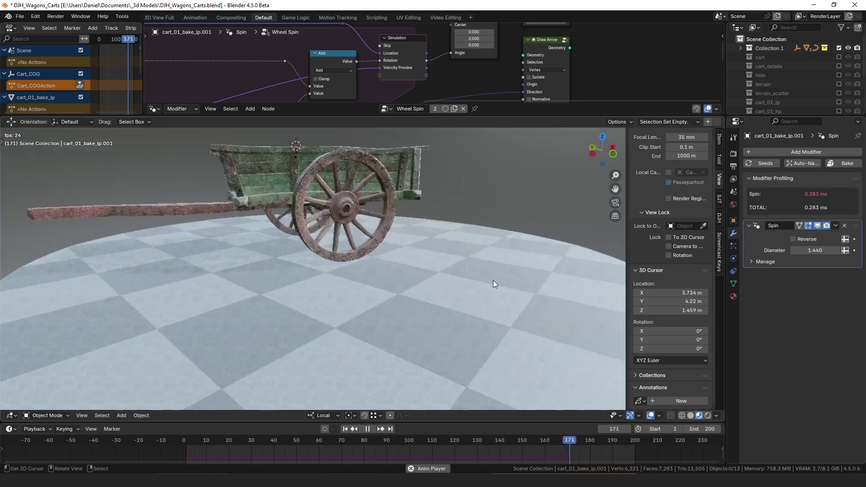